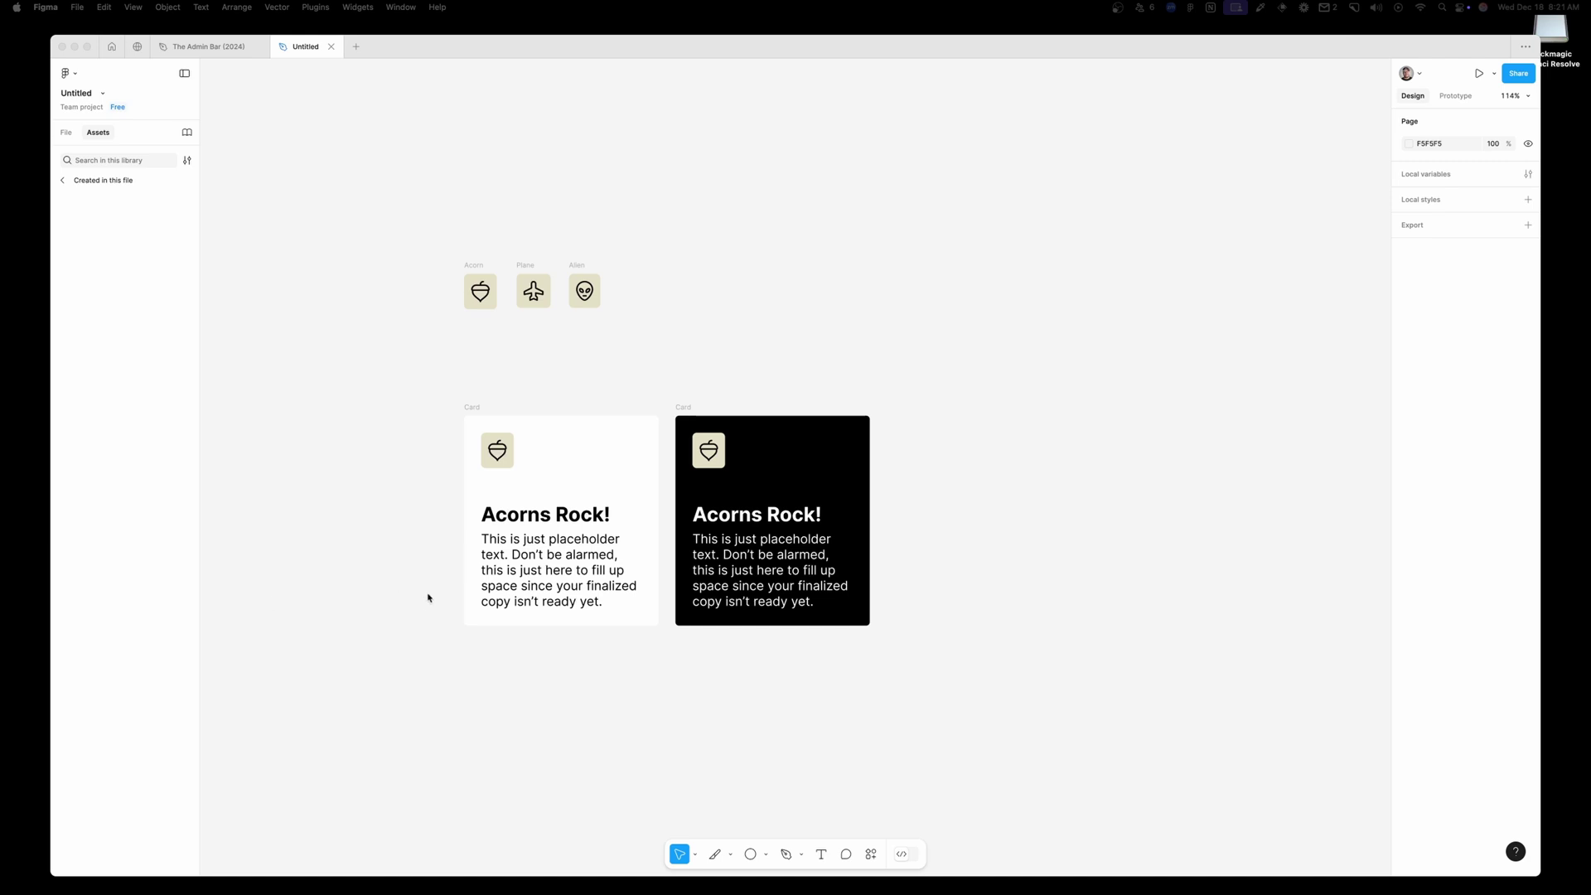
Zoom in on the canvas and marquee-select the Acorn, Plane and Alien icon frames
scroll(461, 404, up, 5)
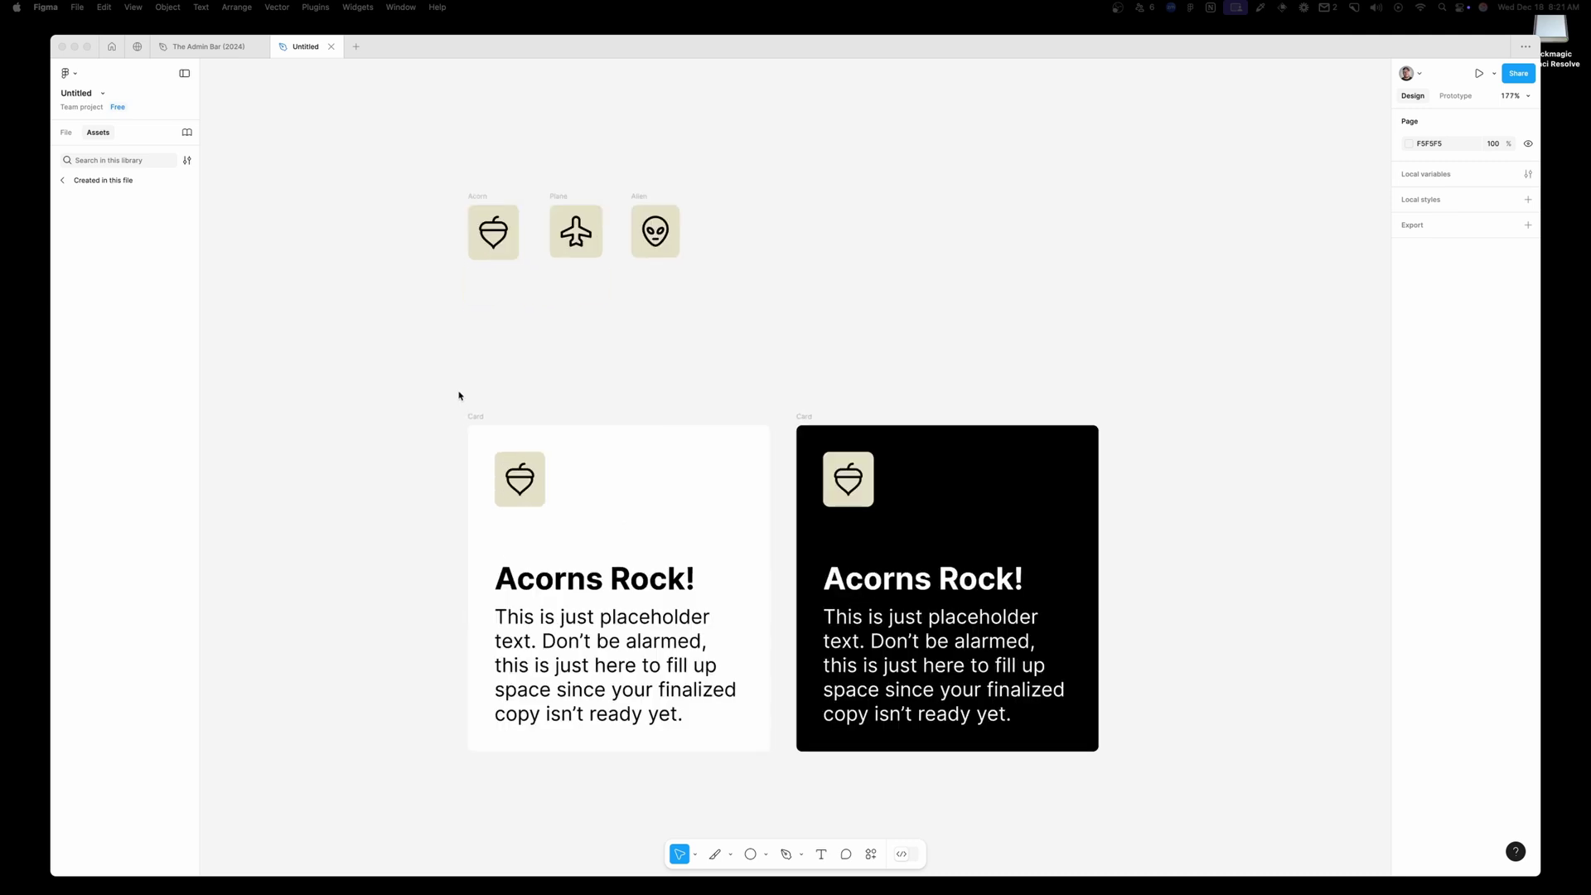
scroll(605, 373, down, 2)
scroll(605, 373, right, 1)
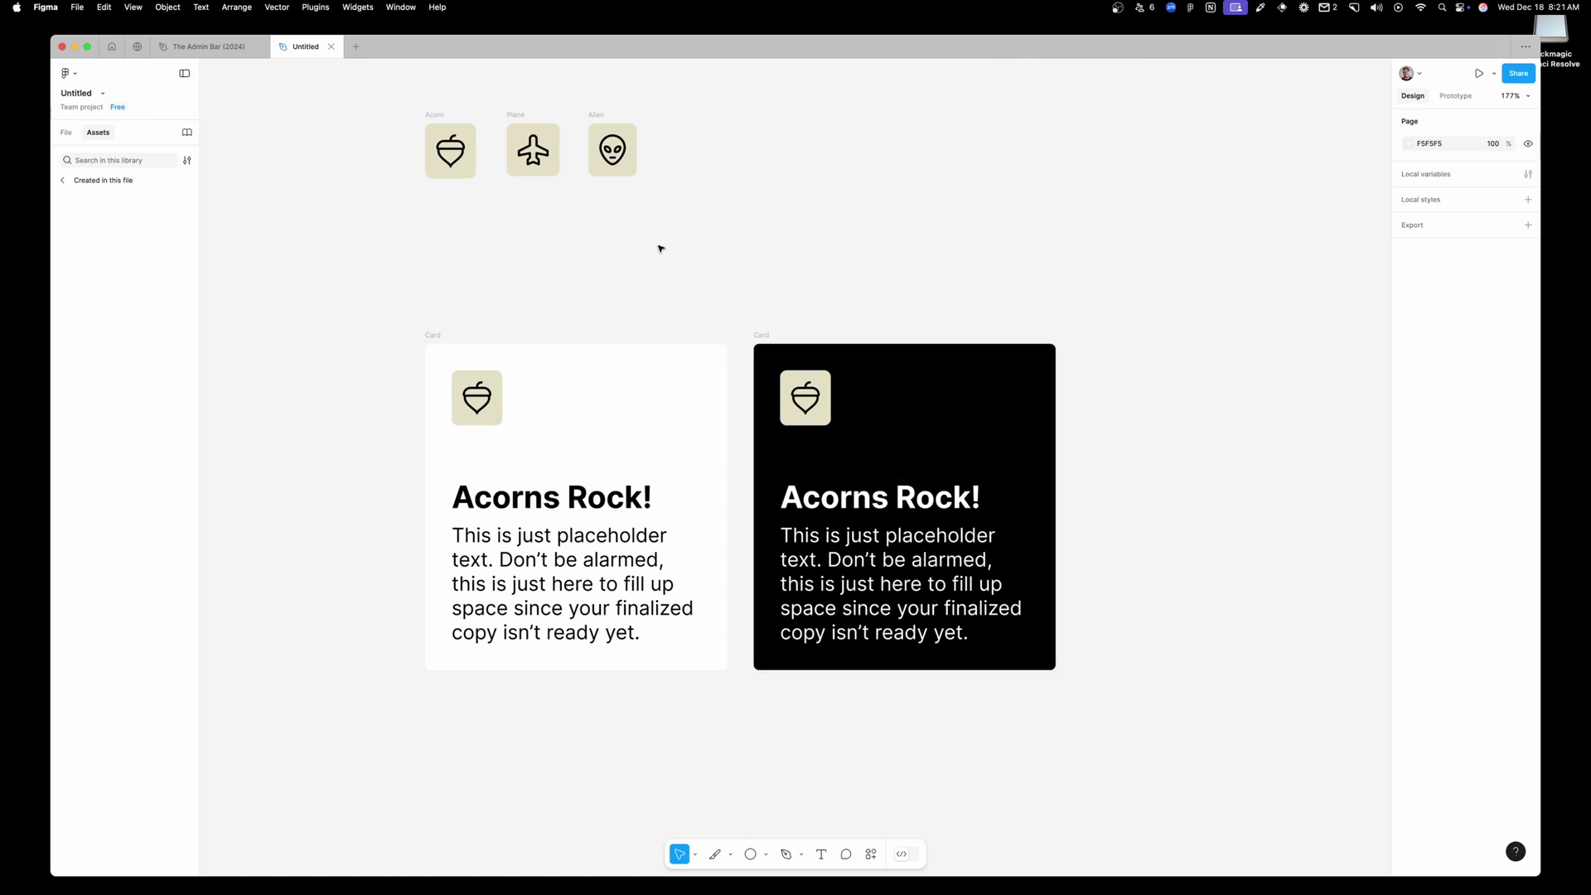
drag(692, 244, 389, 100)
click(389, 100)
Combine the Acorn, Plane and Alien frames into component set 'Component 1' with three variants
drag(383, 238, 707, 92)
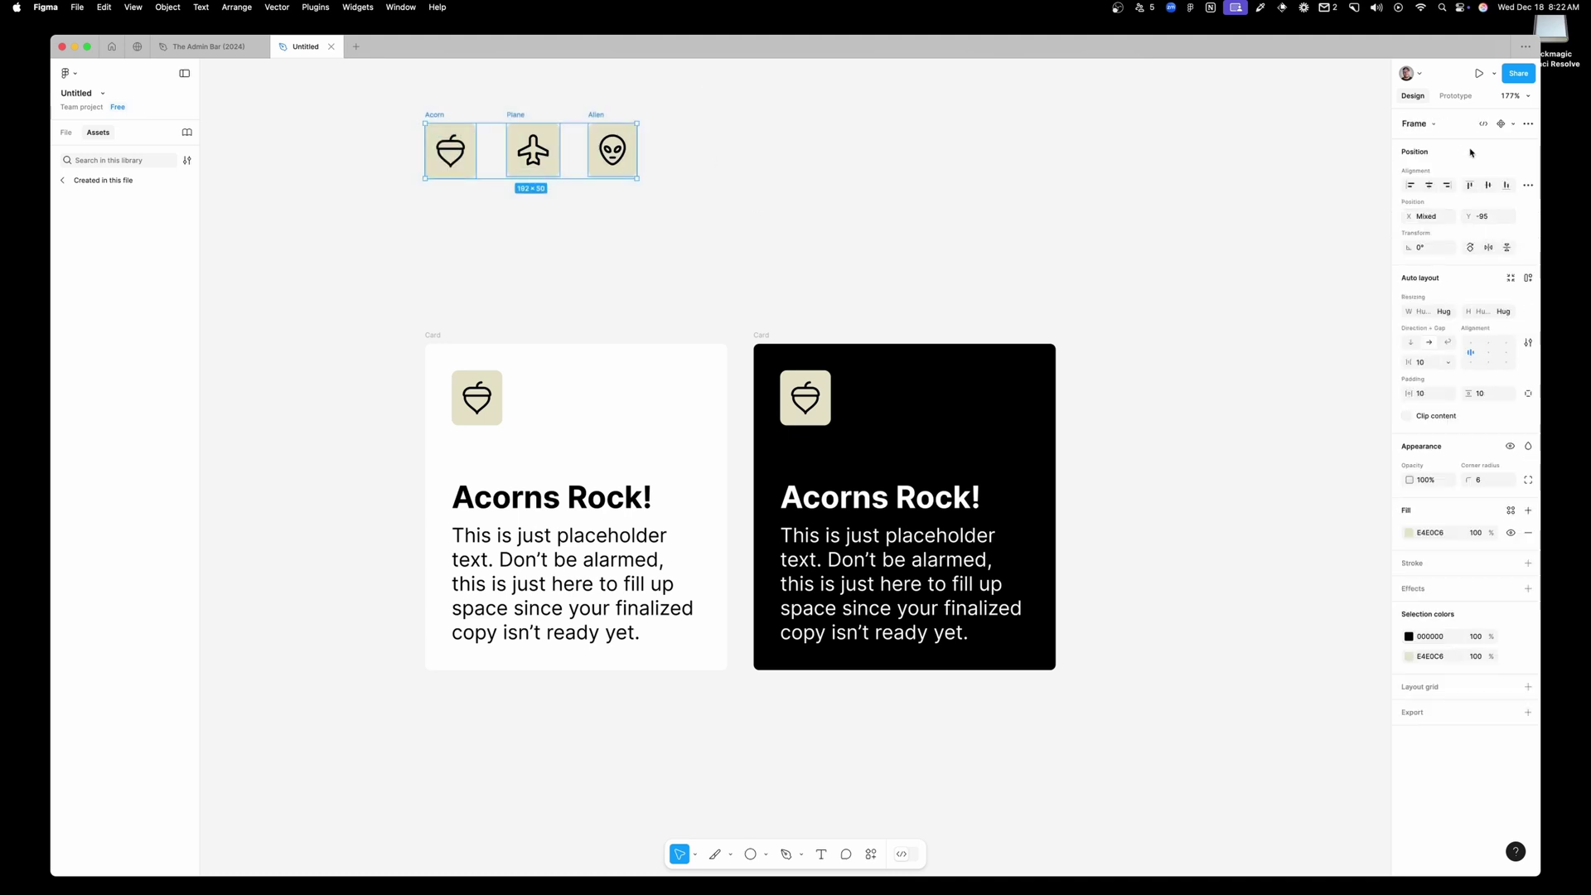
click(1513, 125)
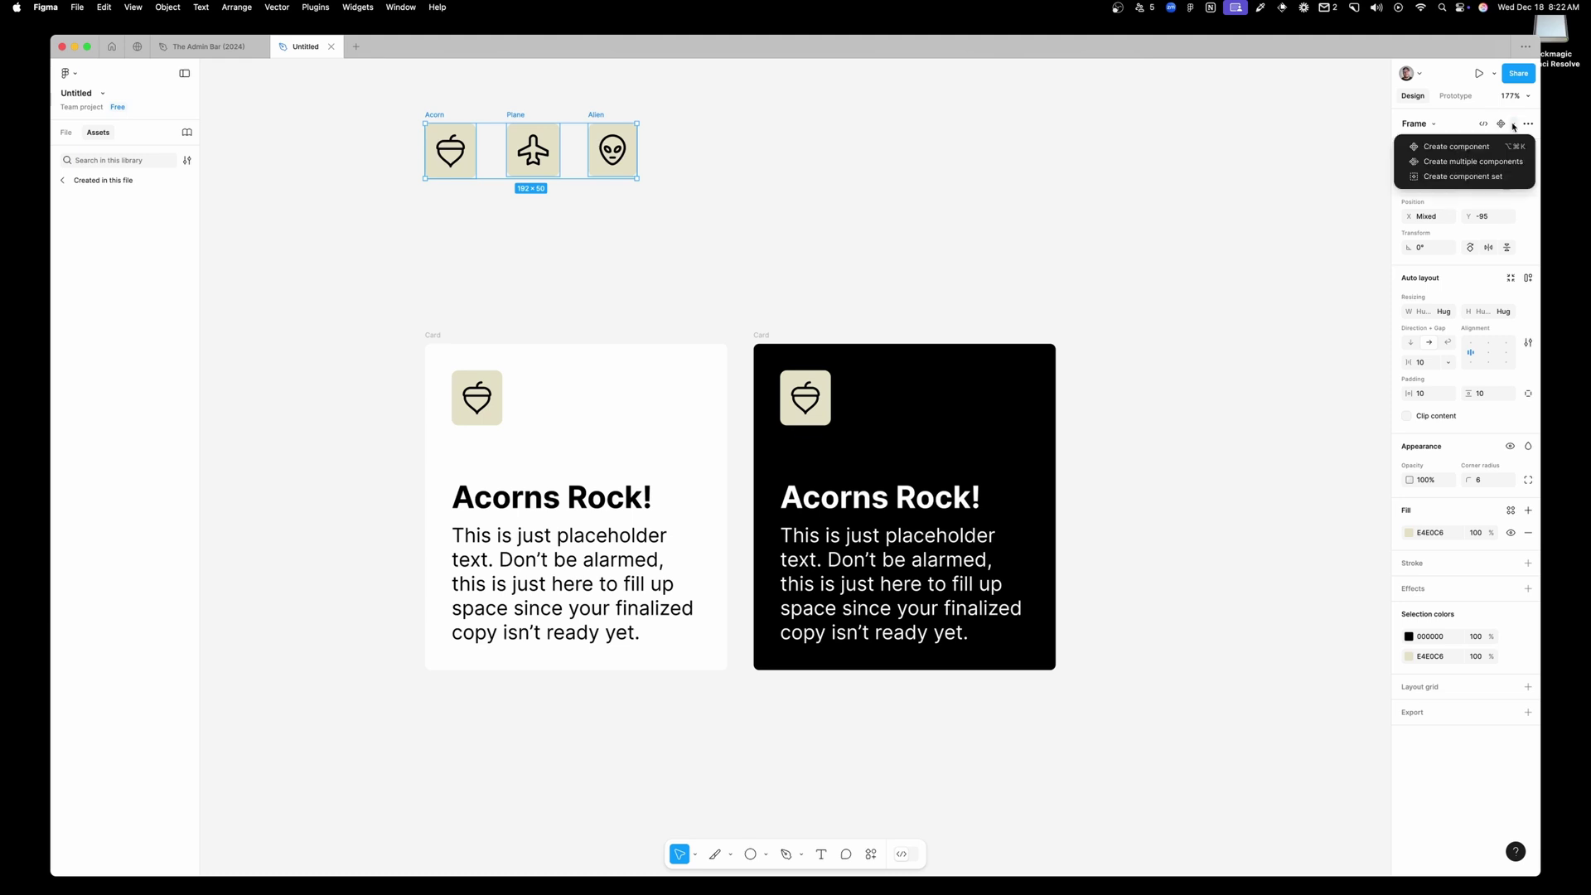
click(1474, 177)
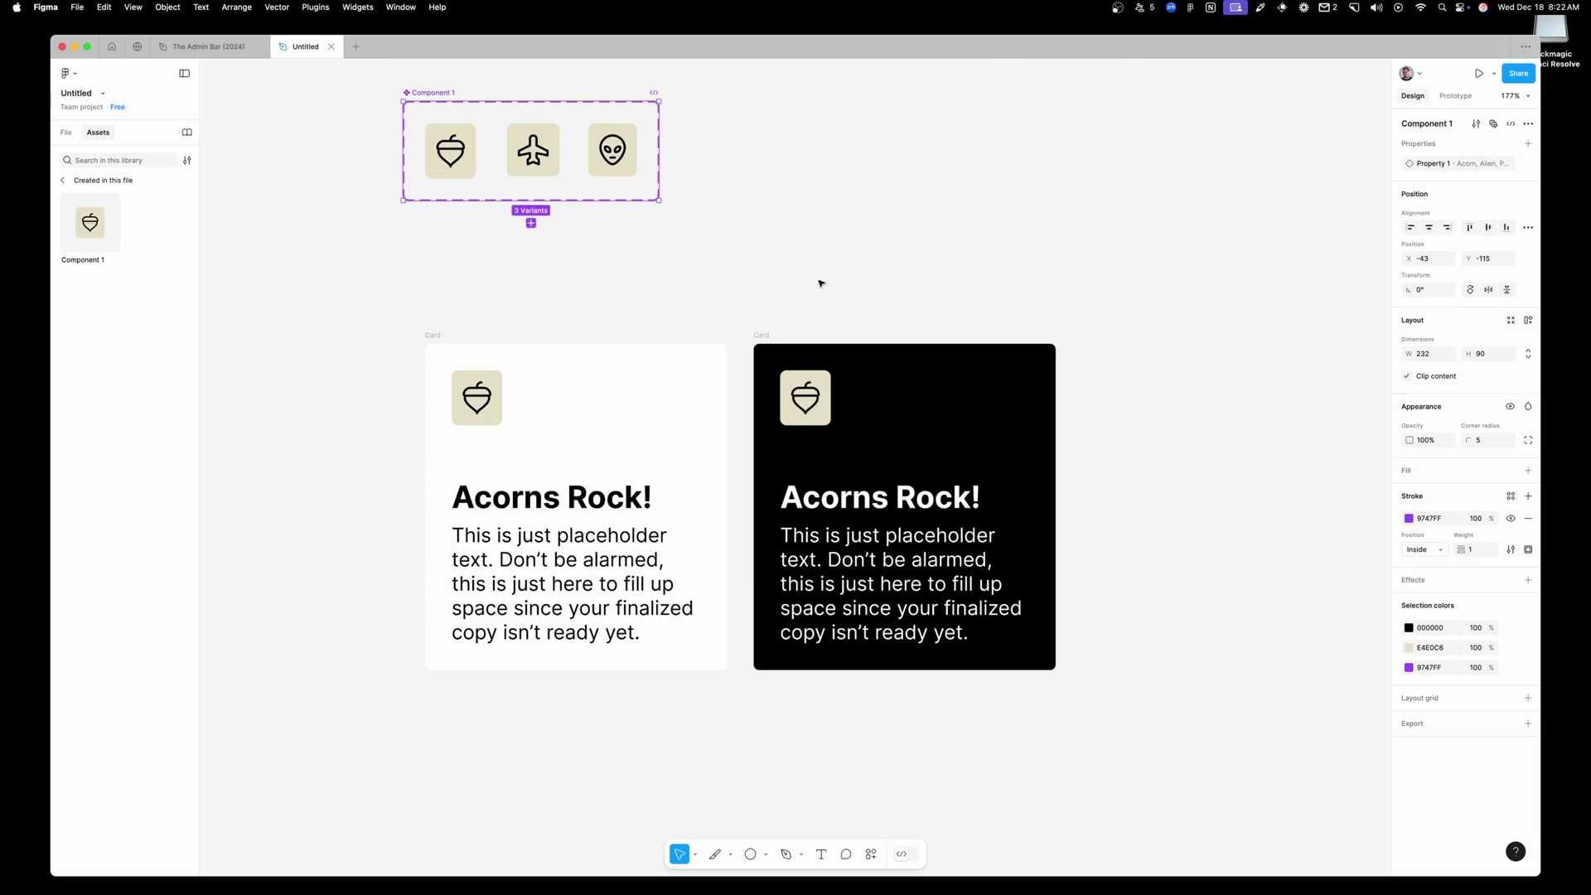
Rename the component set to 'Card Icons' and inspect its Acorn, Plane and Alien variants
double_click(438, 92)
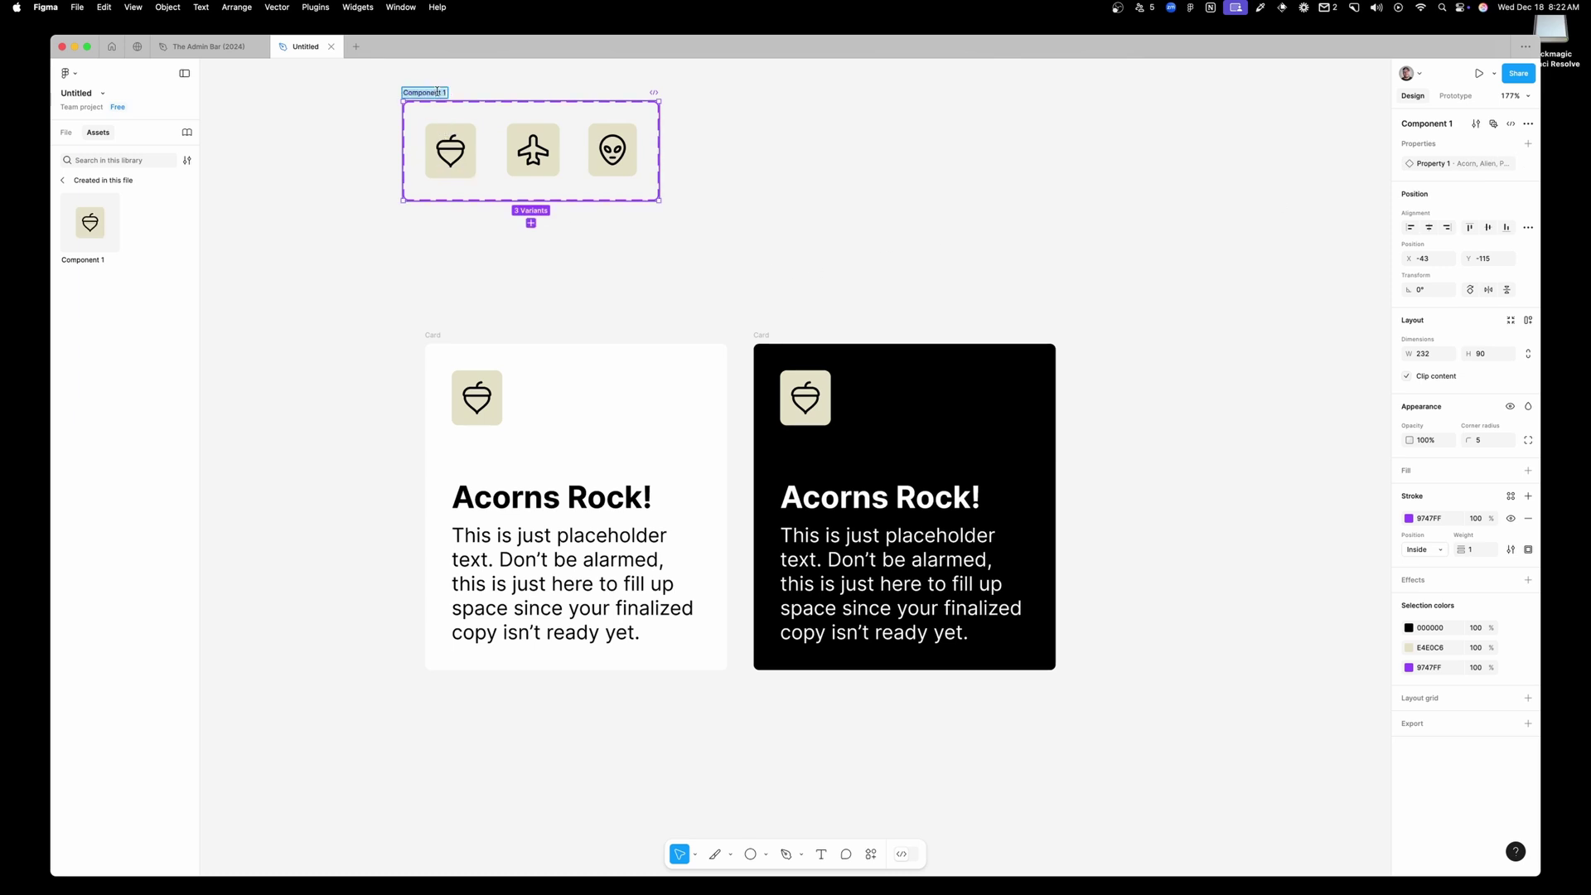
key(BackSpace)
text(Card Icons)
key(Return)
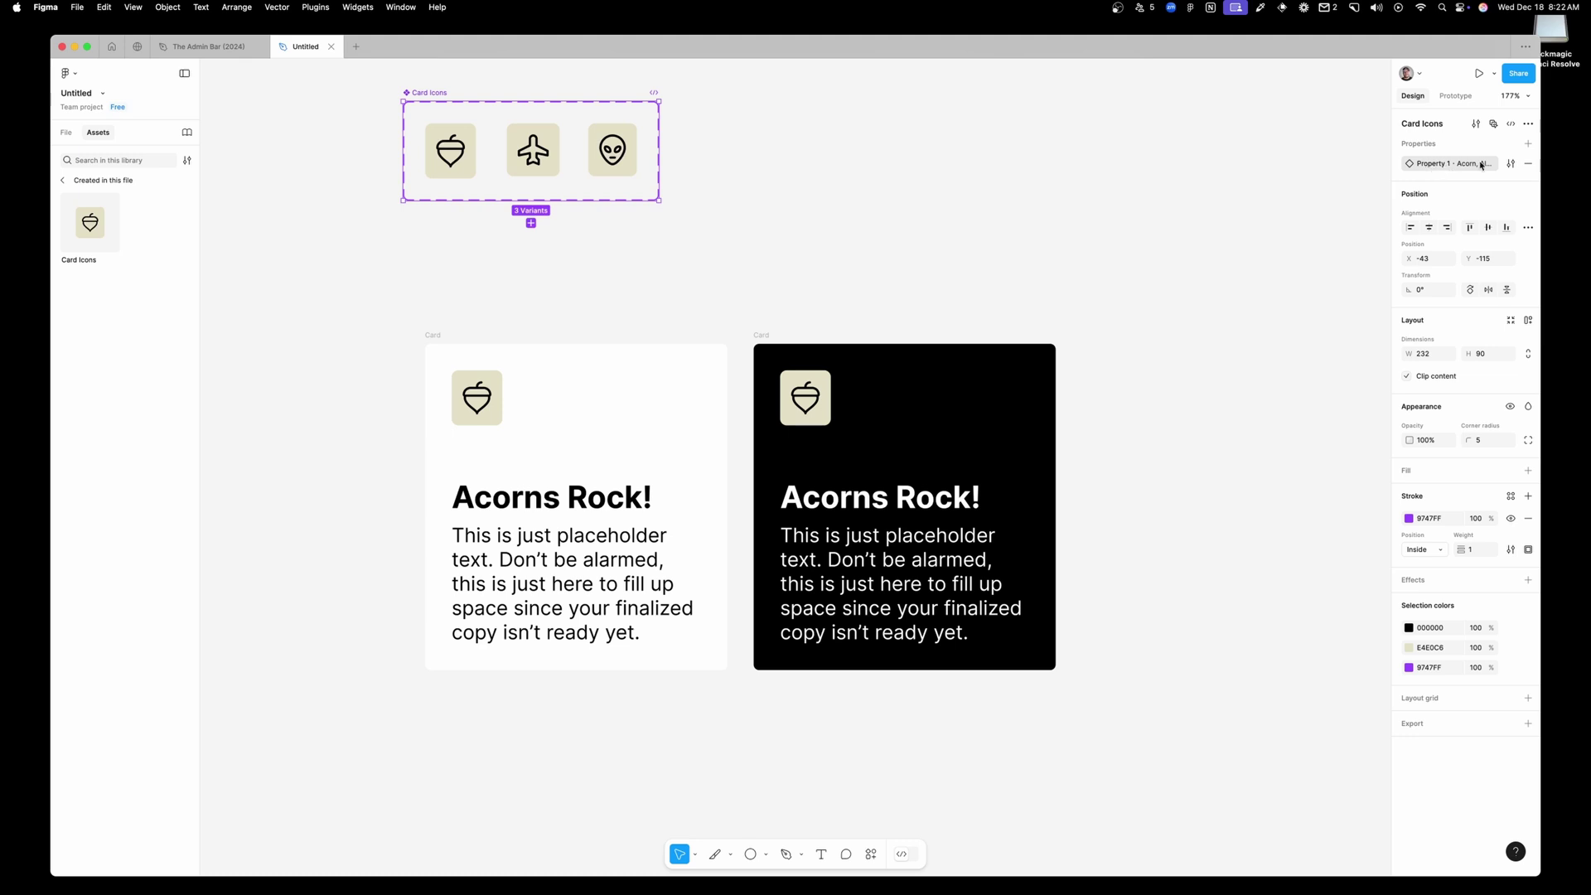
click(445, 155)
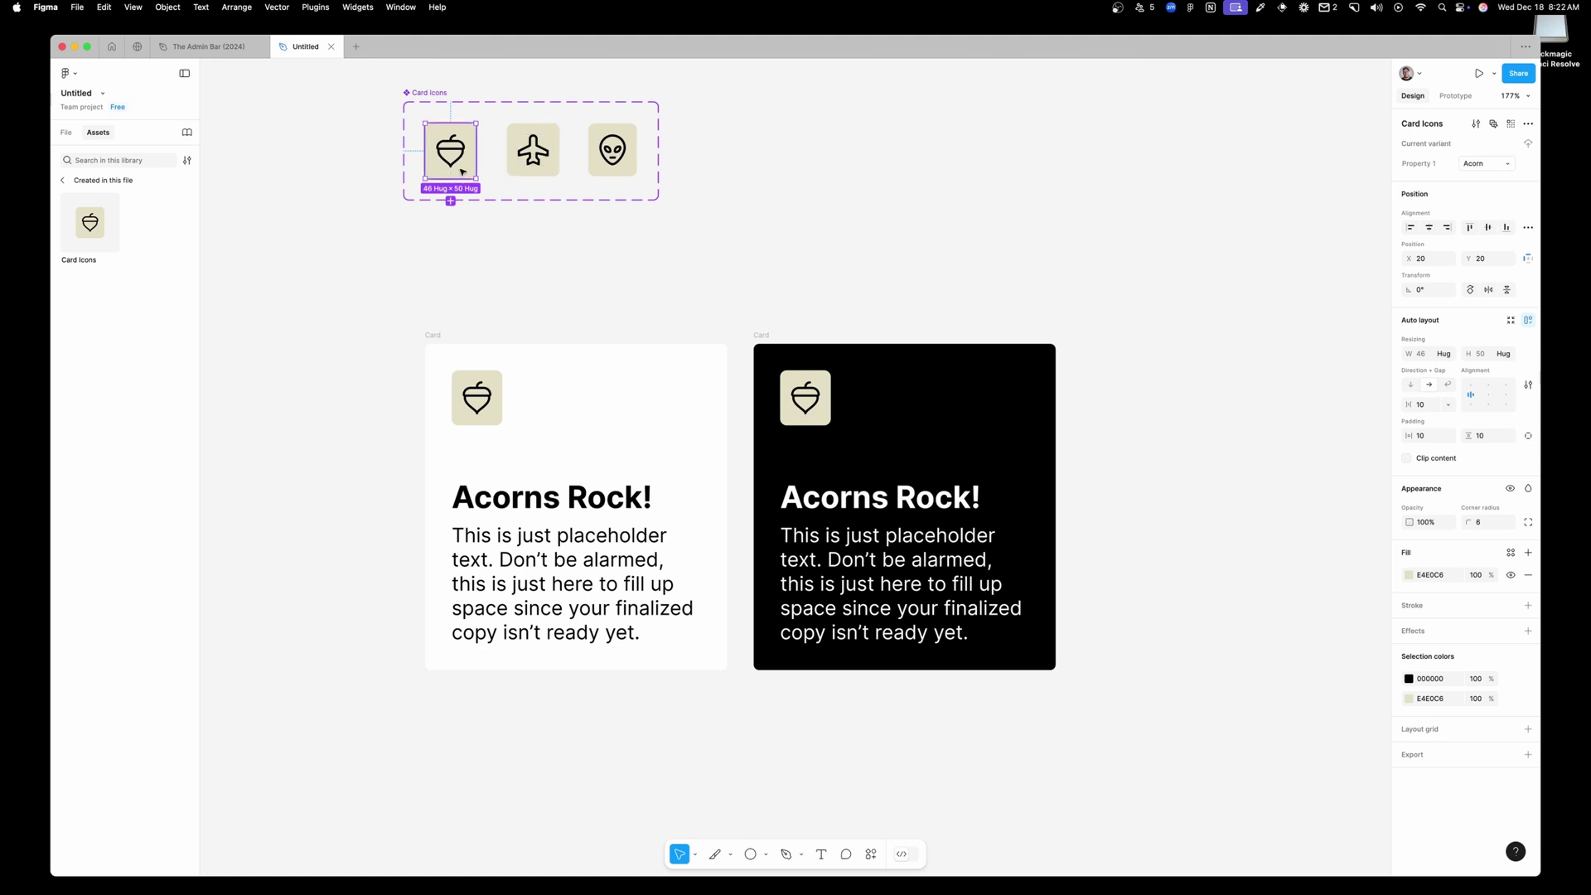
click(532, 152)
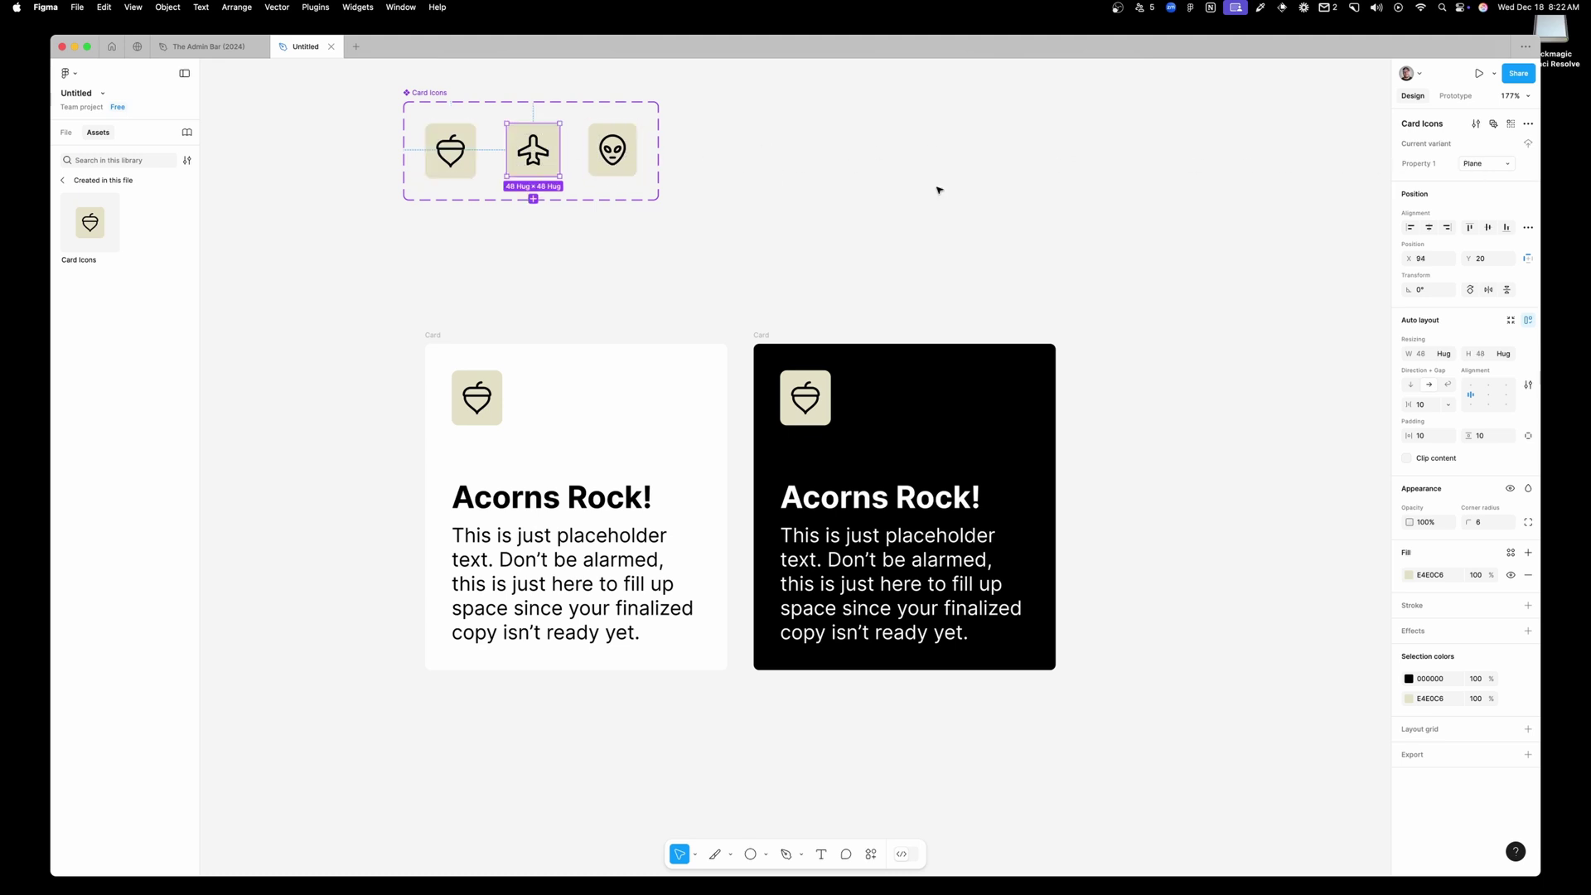
click(612, 158)
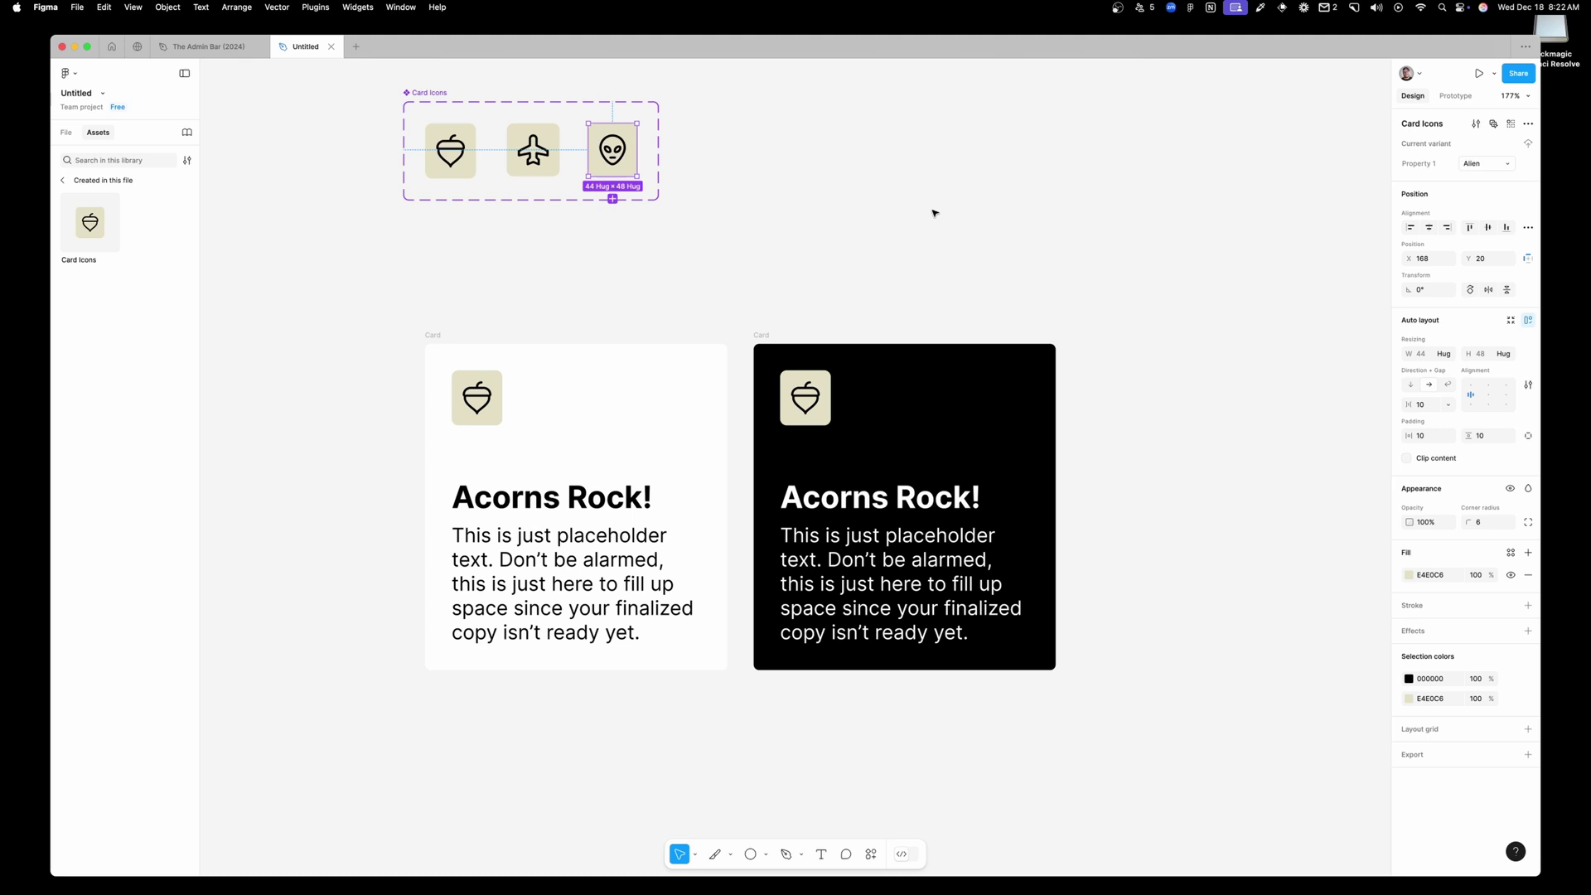
click(924, 211)
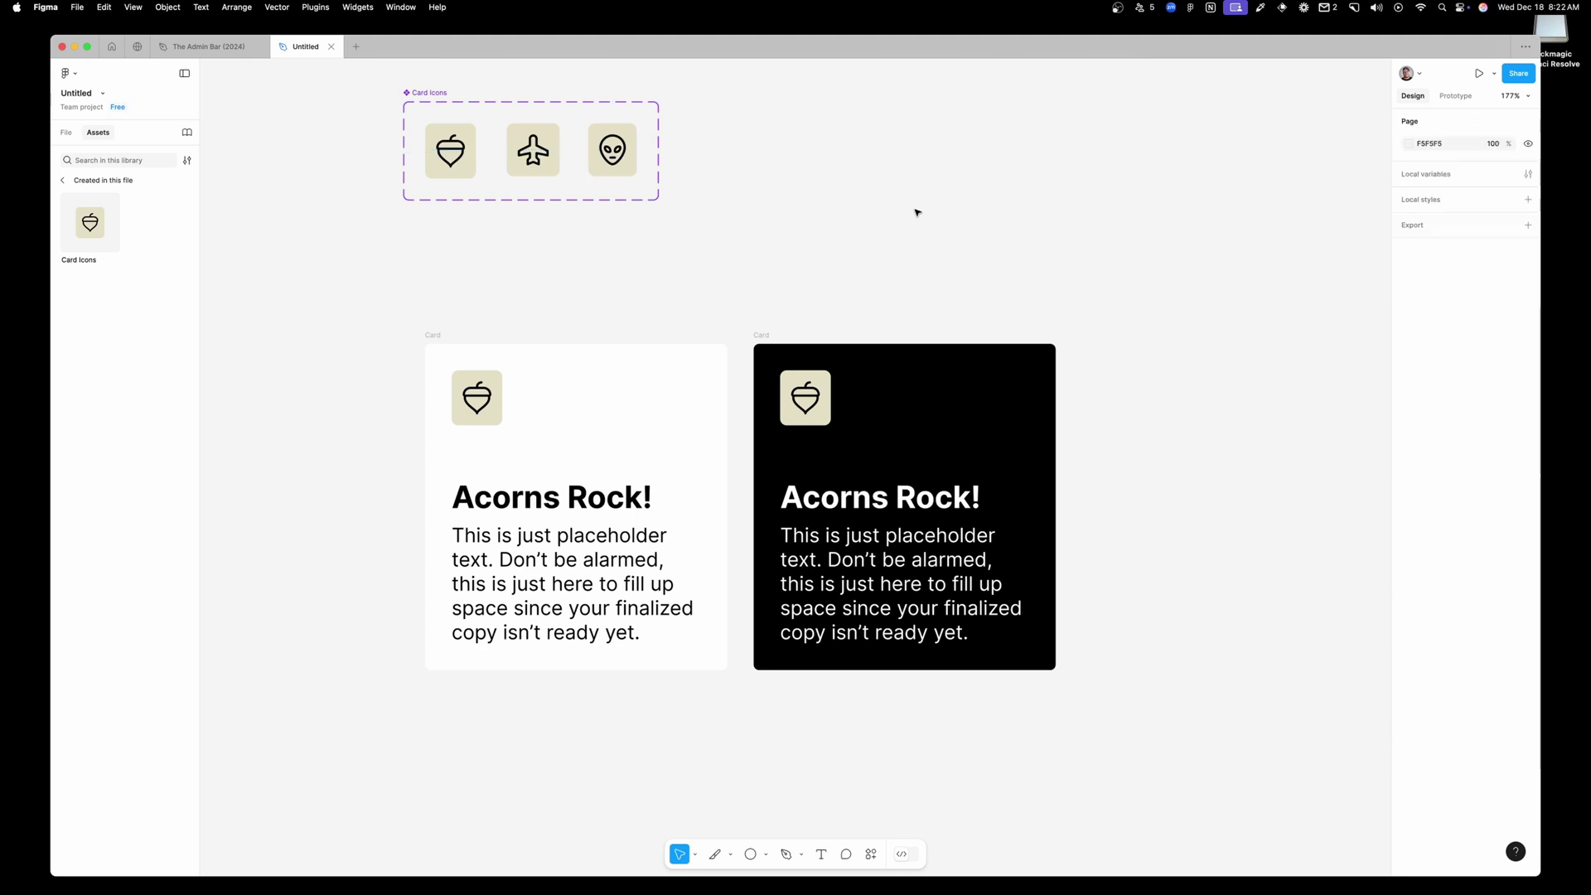
Rename the set's Property 1 to 'Icon' and check each variant's Icon value
click(426, 103)
double_click(1443, 165)
key(BackSpace)
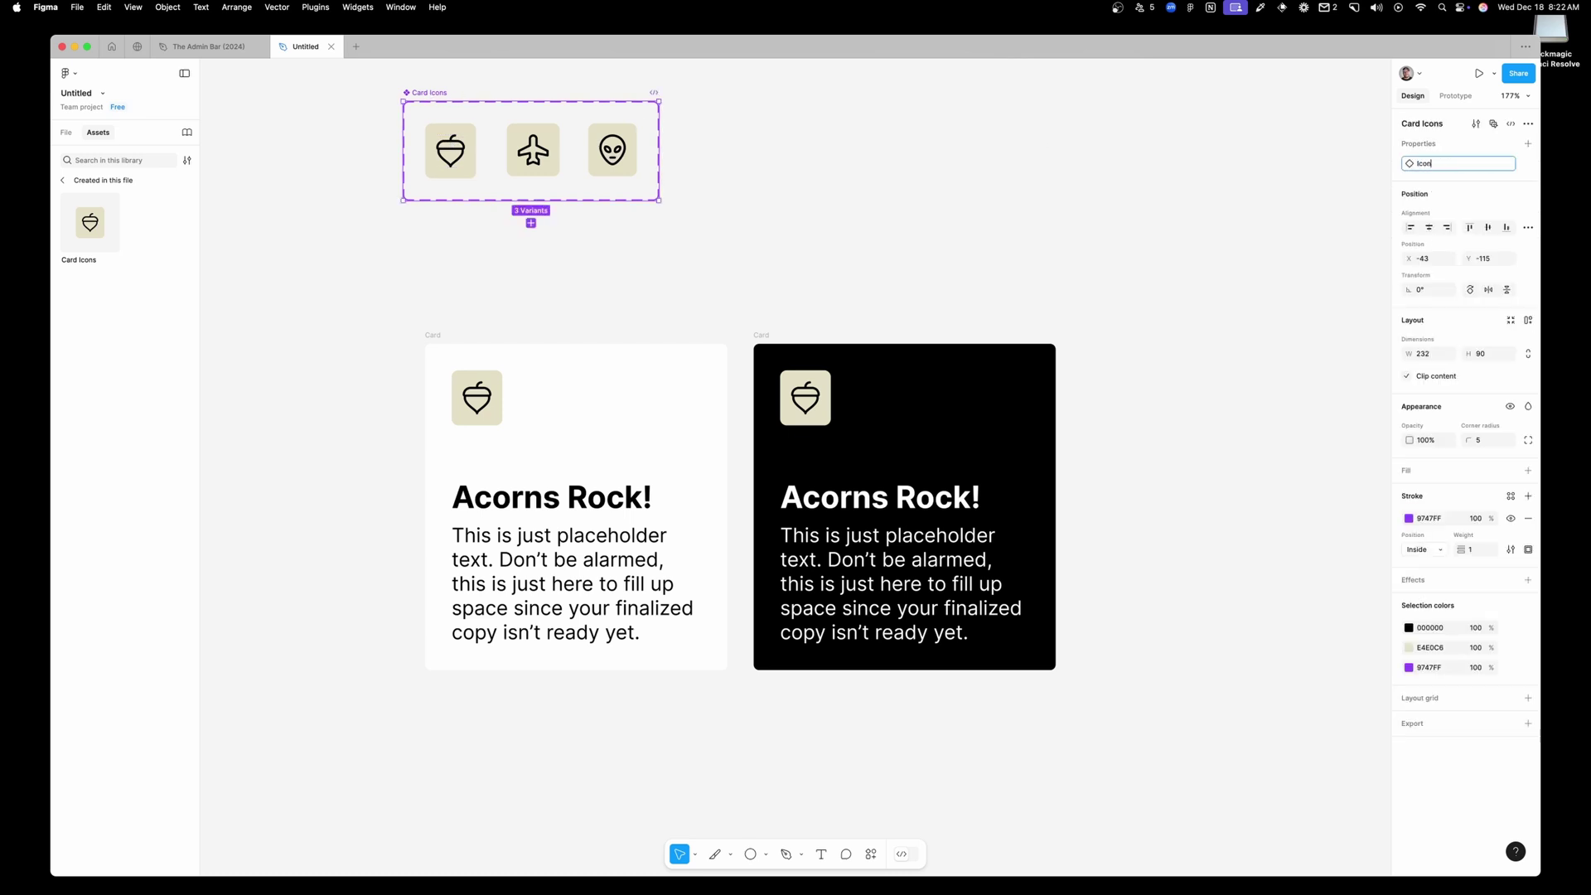
key(Return)
click(461, 165)
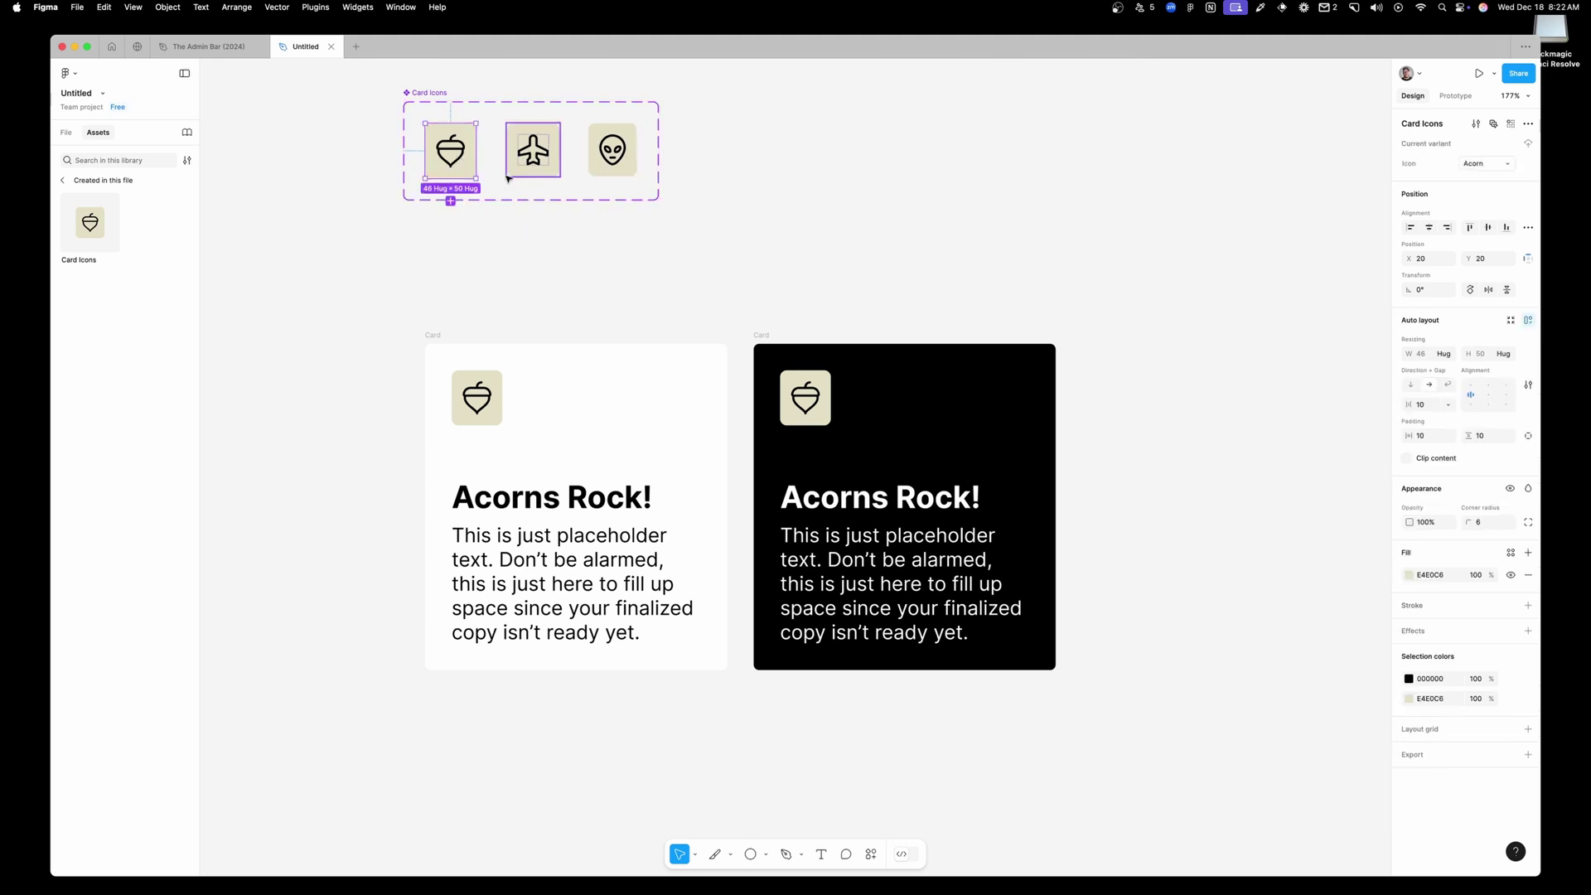
click(518, 166)
click(612, 154)
click(794, 199)
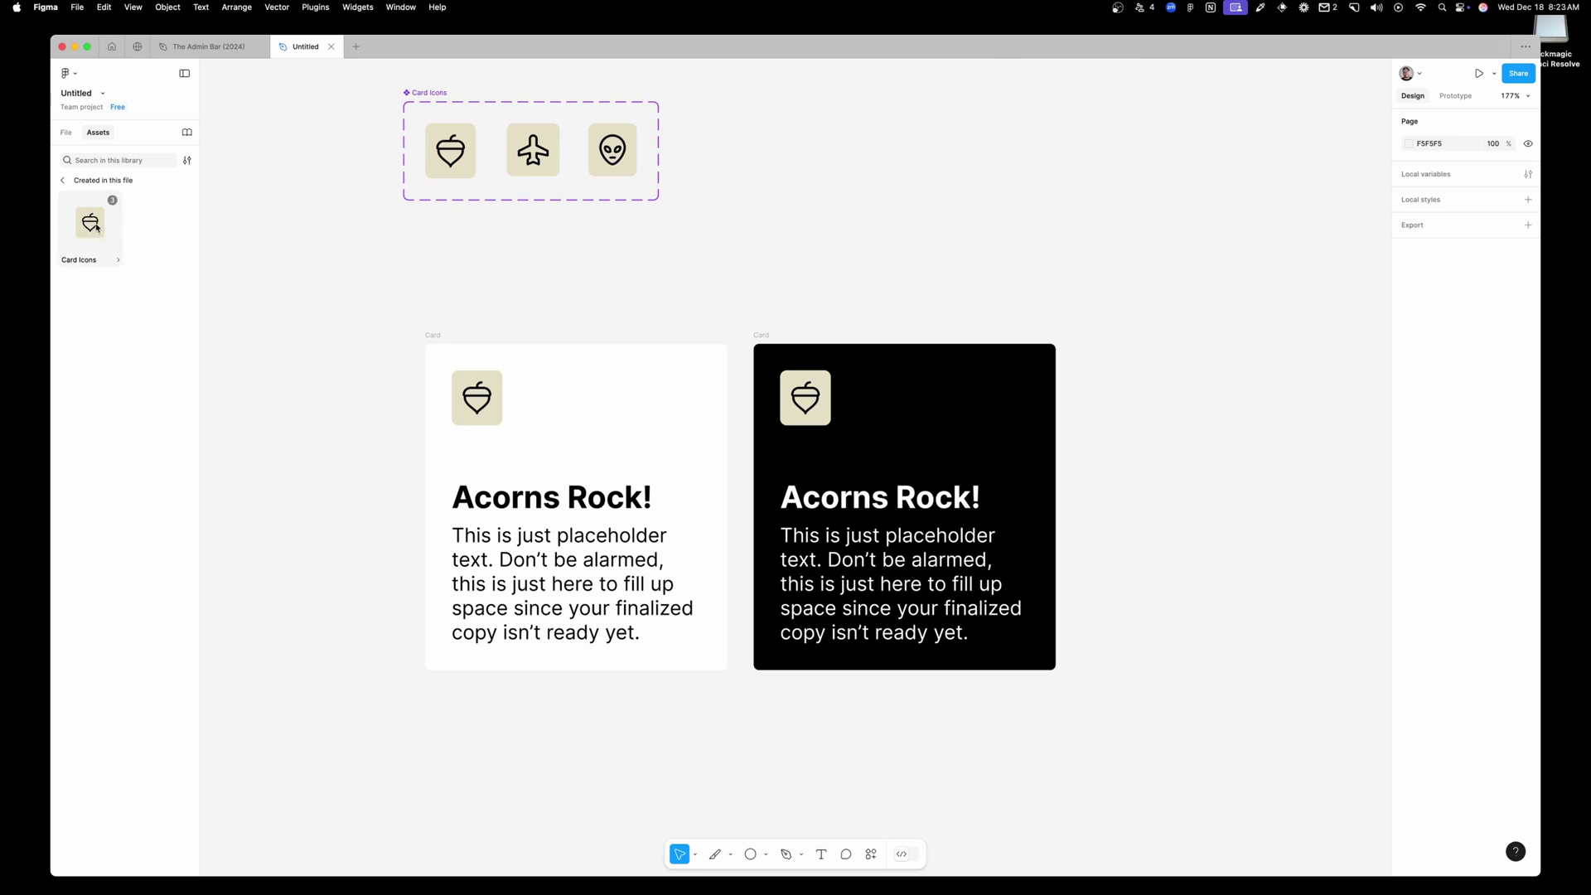
Replace the original icons in the white and black cards with Card Icons instances
mouse_move(113, 206)
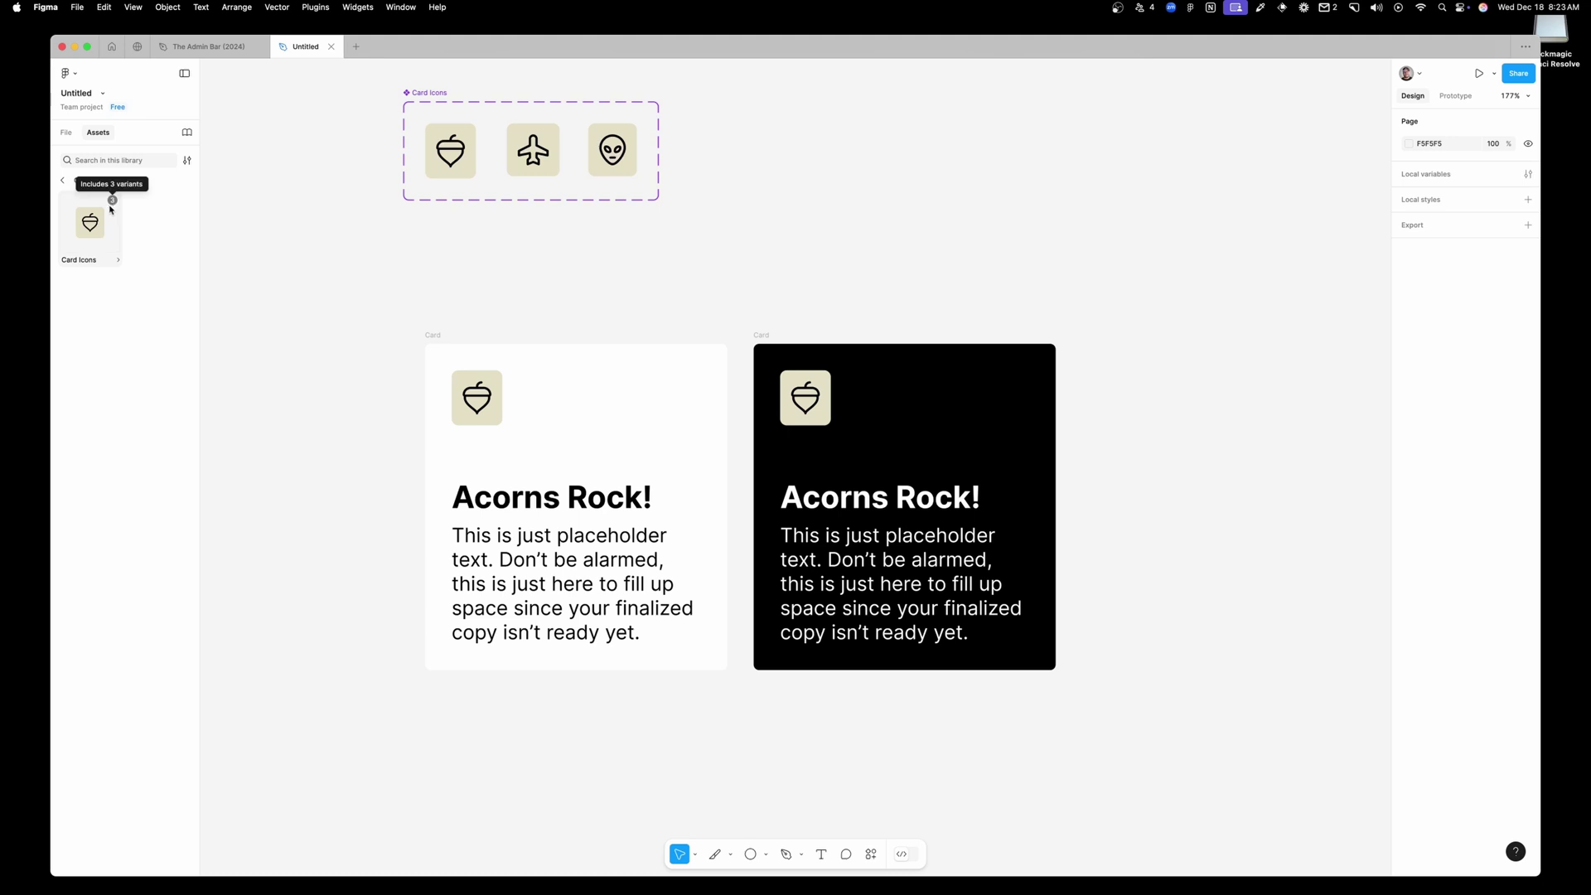
drag(93, 226, 490, 454)
click(477, 397)
key(Delete)
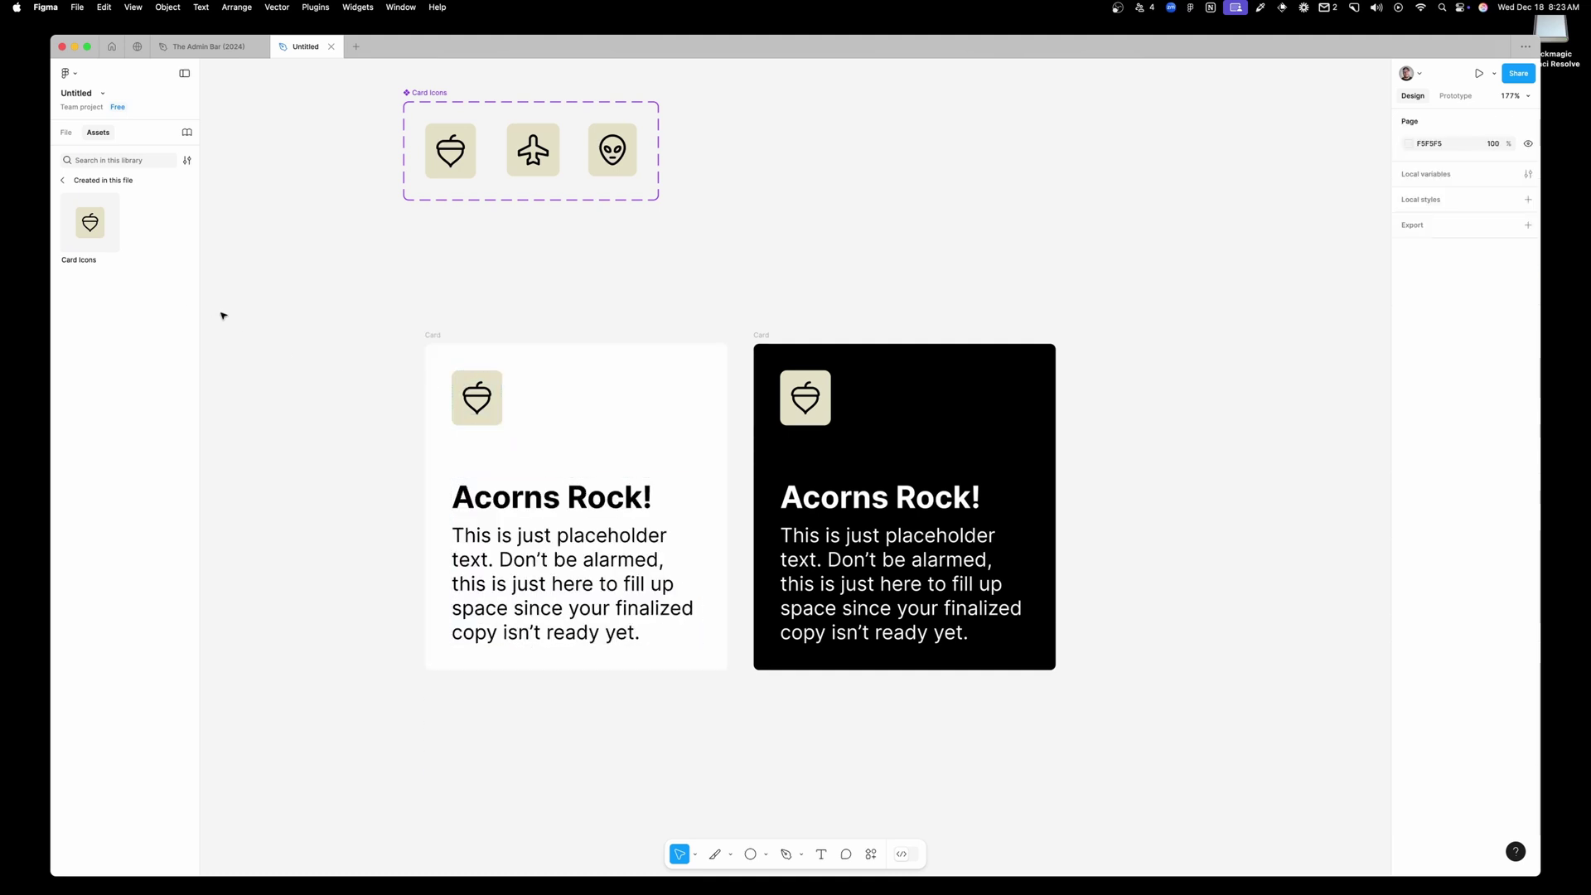
drag(90, 222, 818, 404)
key(Delete)
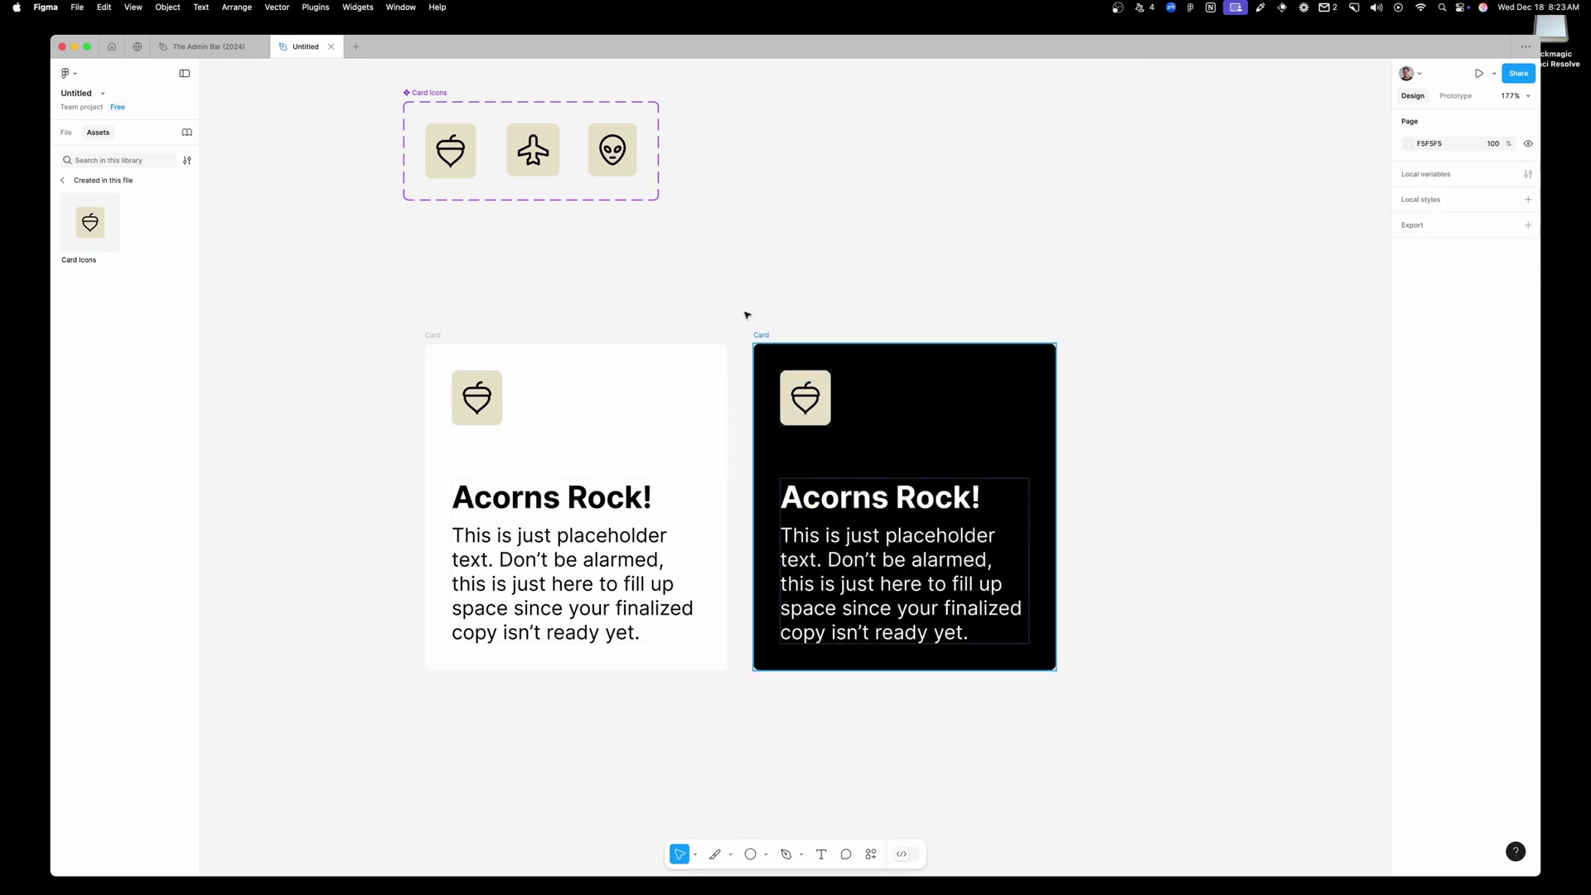
Swap the white card's Icon to Alien, then Plane, then back to Acorn
click(488, 395)
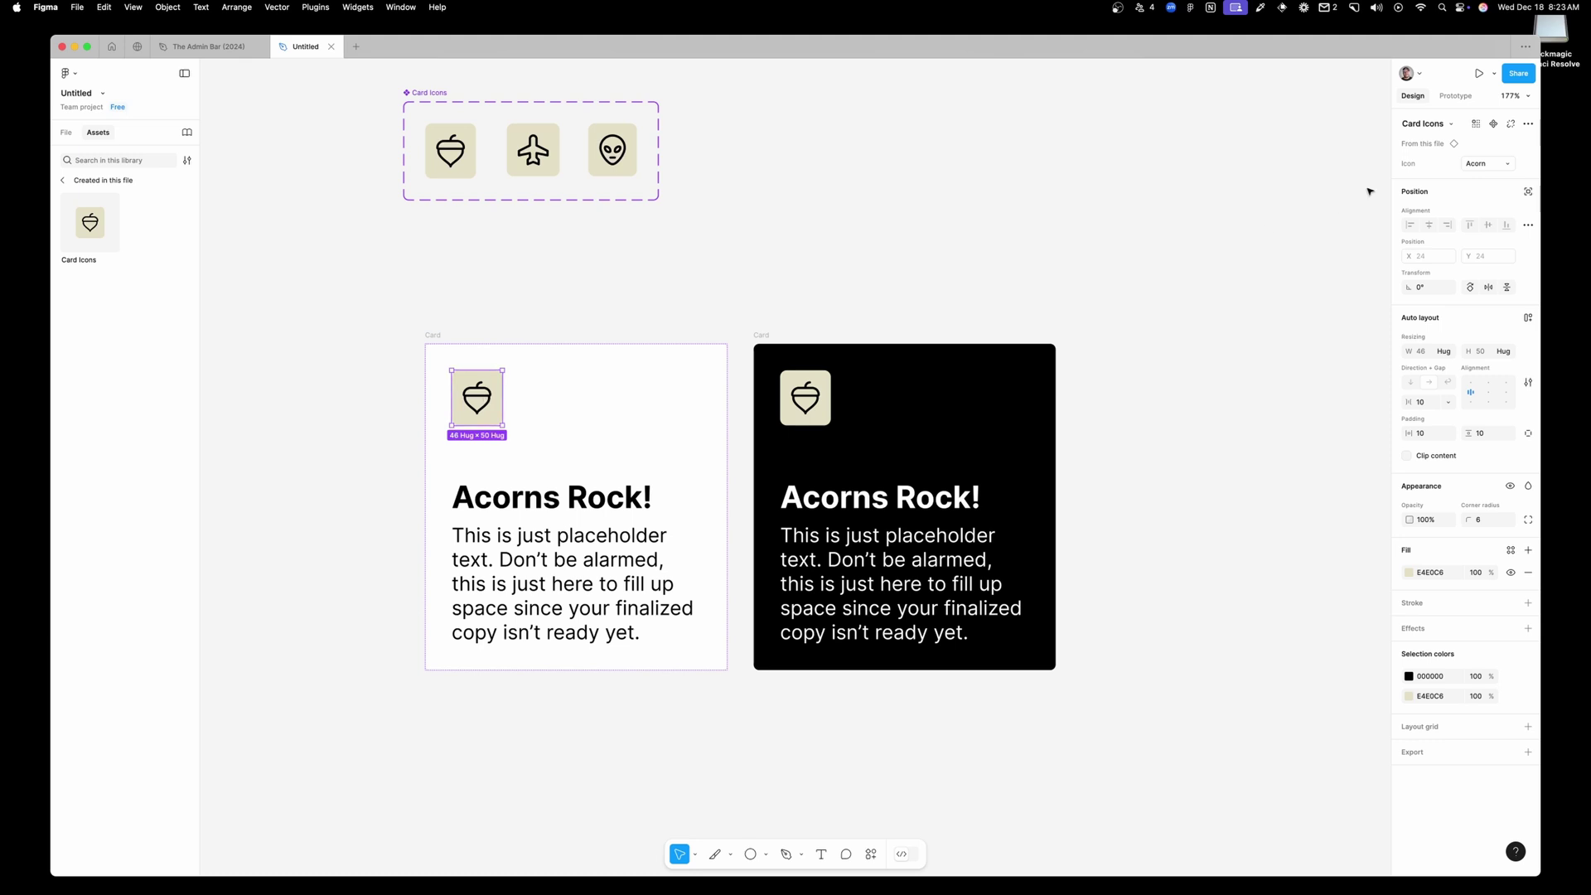
click(1489, 163)
click(1489, 173)
click(1489, 168)
click(1488, 178)
click(1487, 170)
click(1463, 142)
click(882, 339)
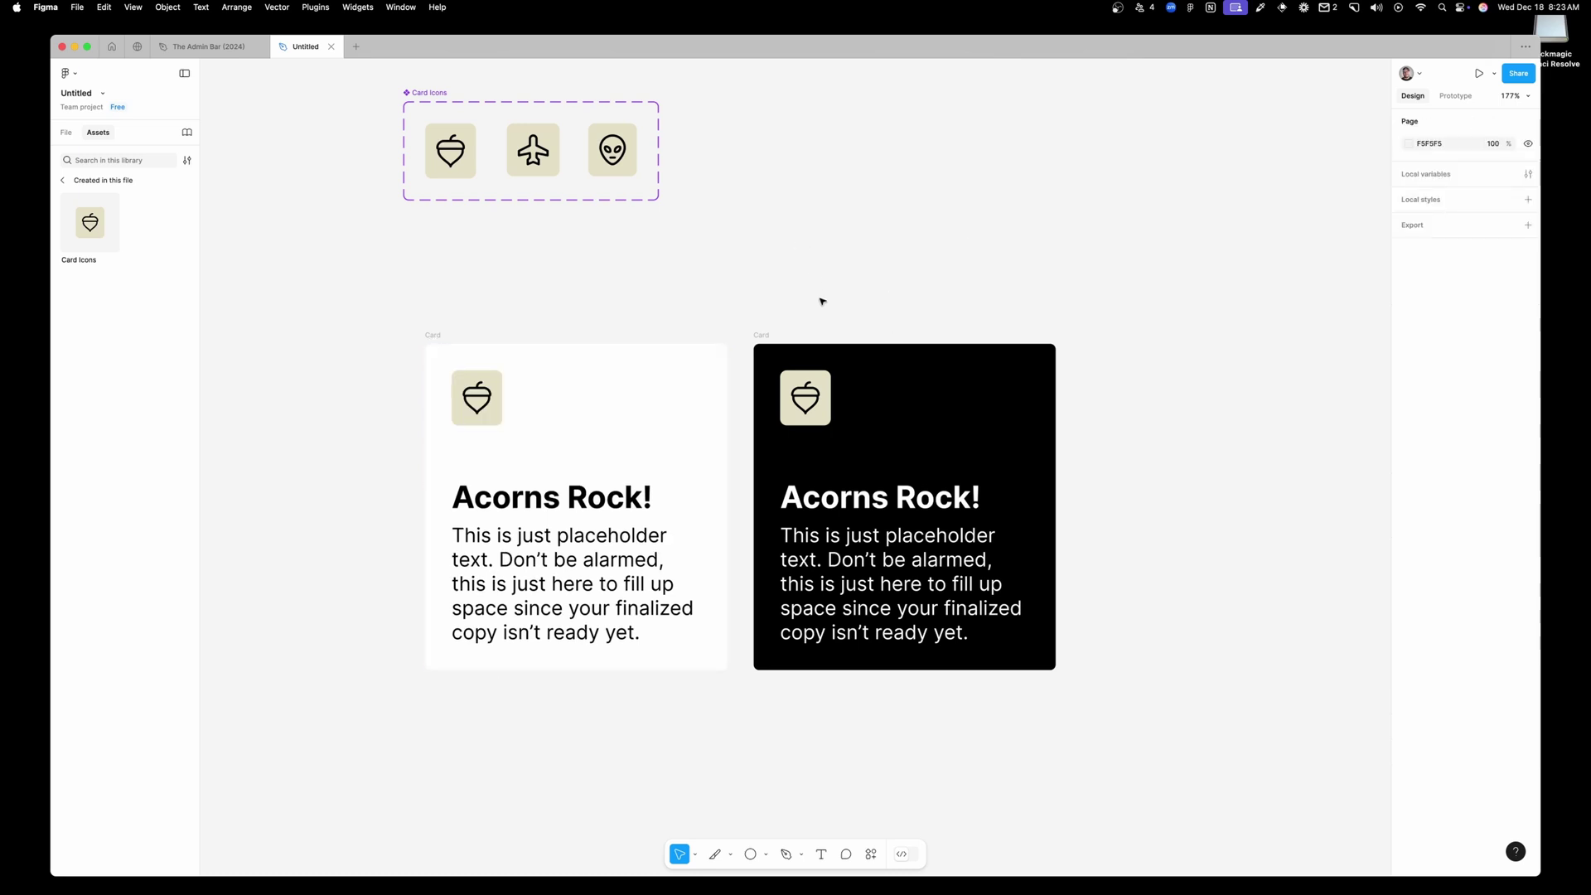
Rename the white card to 'Card / Light' and the black card to 'Card / Dark'
drag(343, 271, 1146, 714)
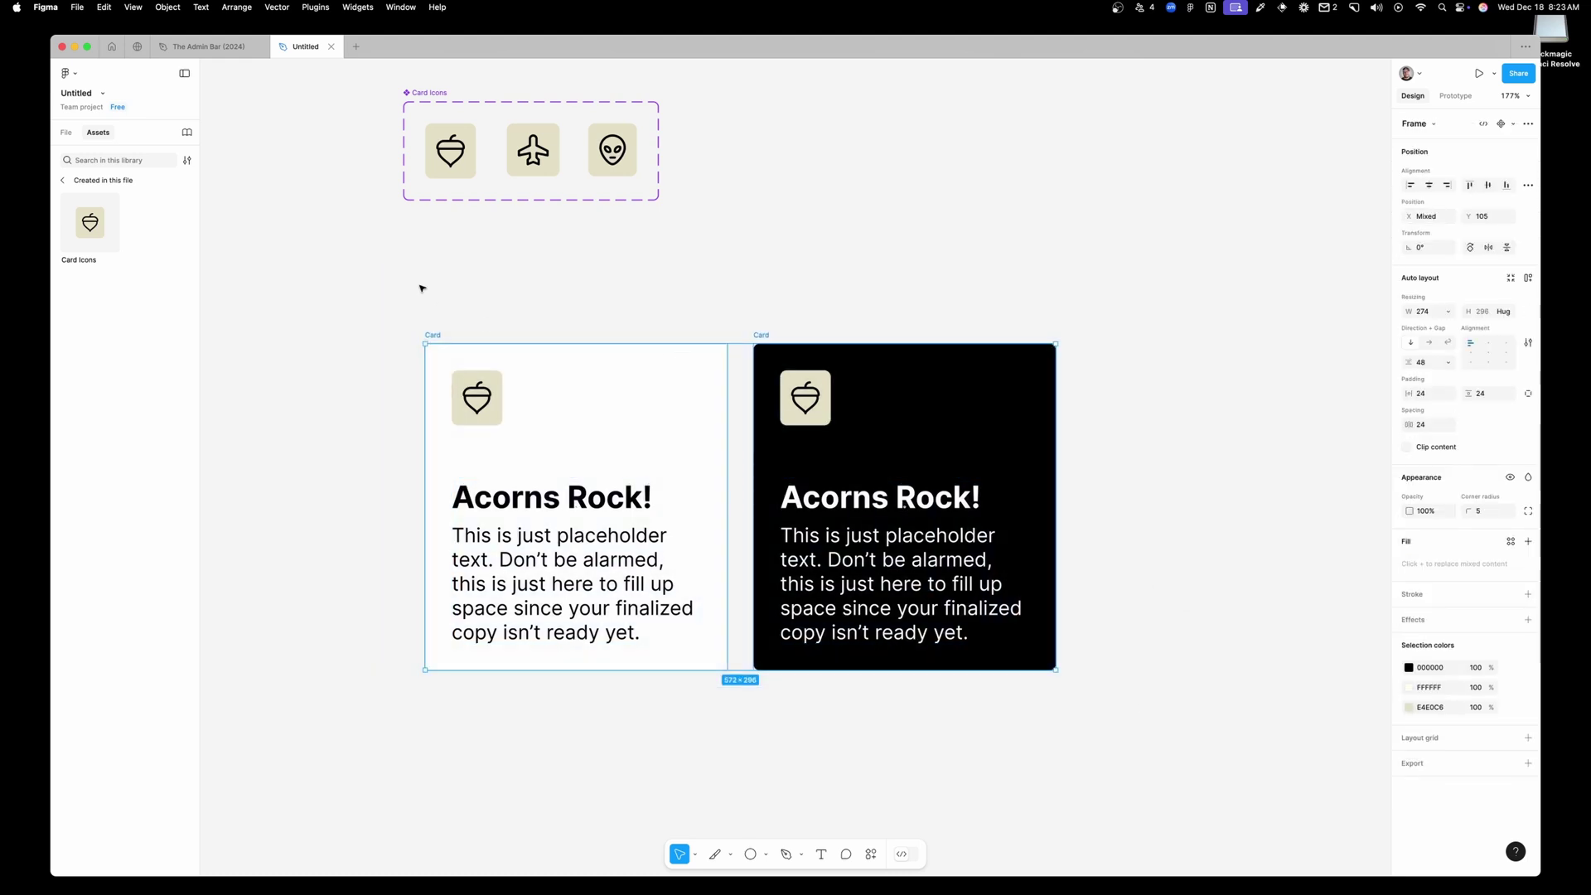
click(432, 336)
double_click(434, 335)
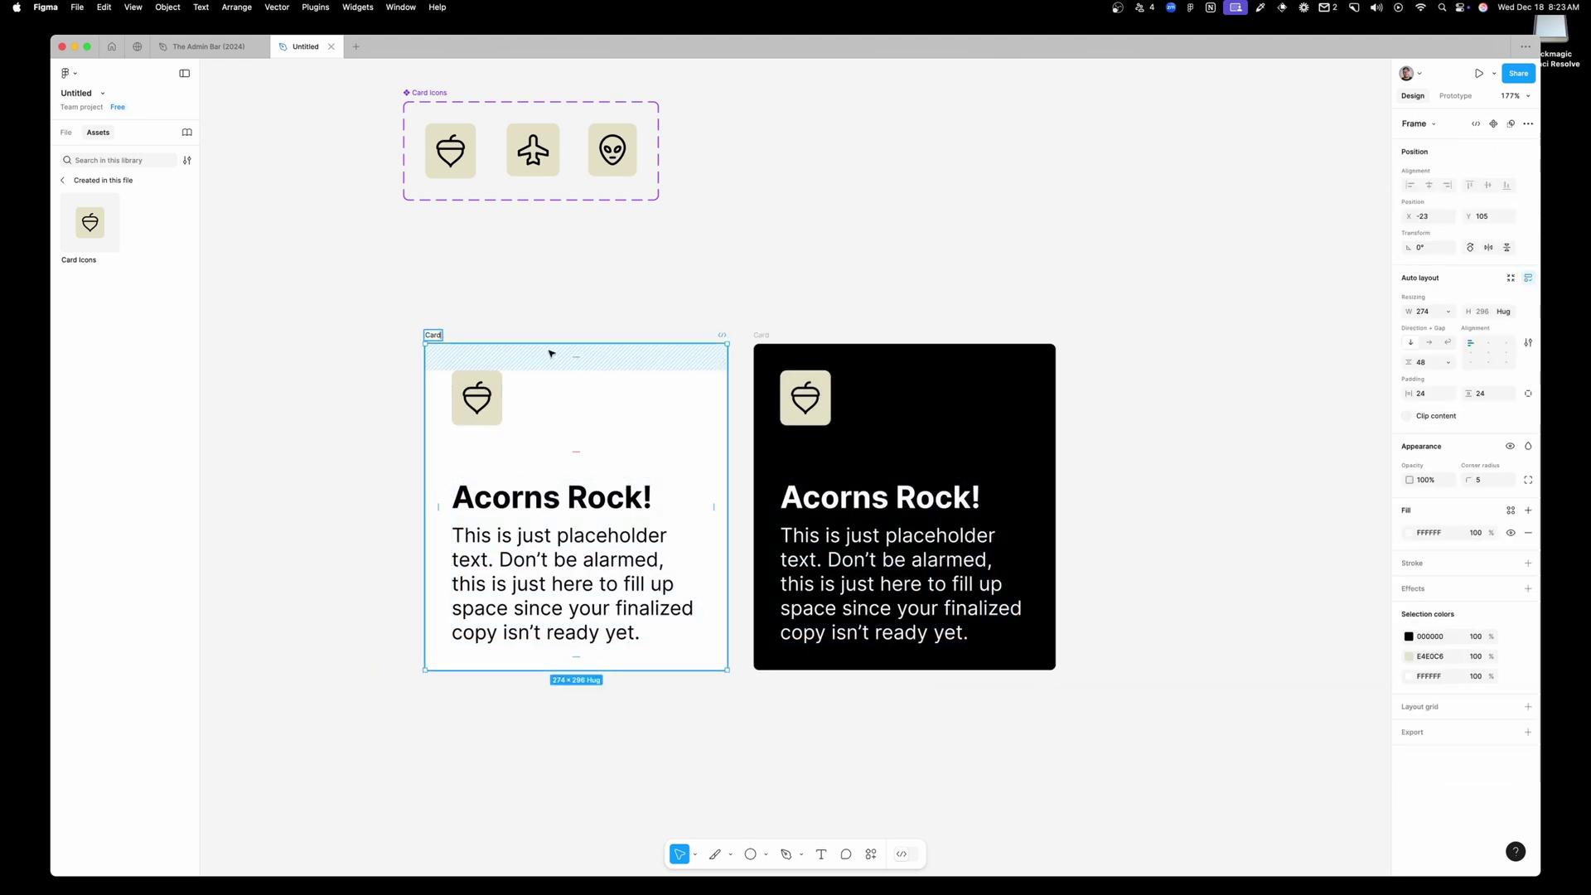
text(/ Light)
key(Return)
click(761, 335)
double_click(762, 335)
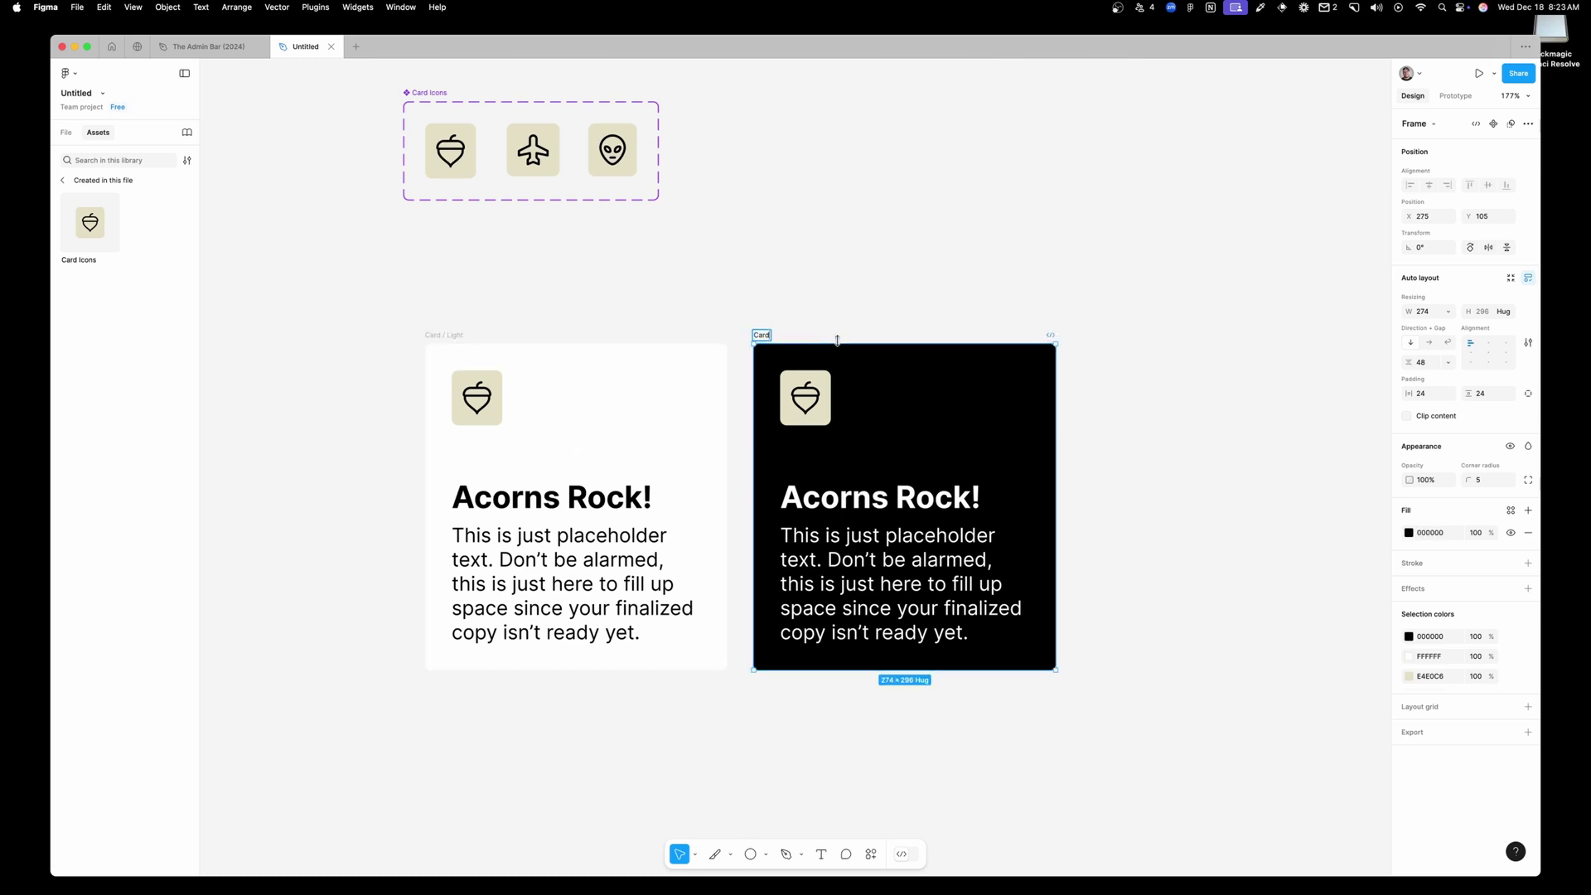
text(/ Dark)
click(673, 288)
Combine both cards into a Card component set and inspect its light and dark variants
drag(333, 281, 1165, 717)
click(1513, 124)
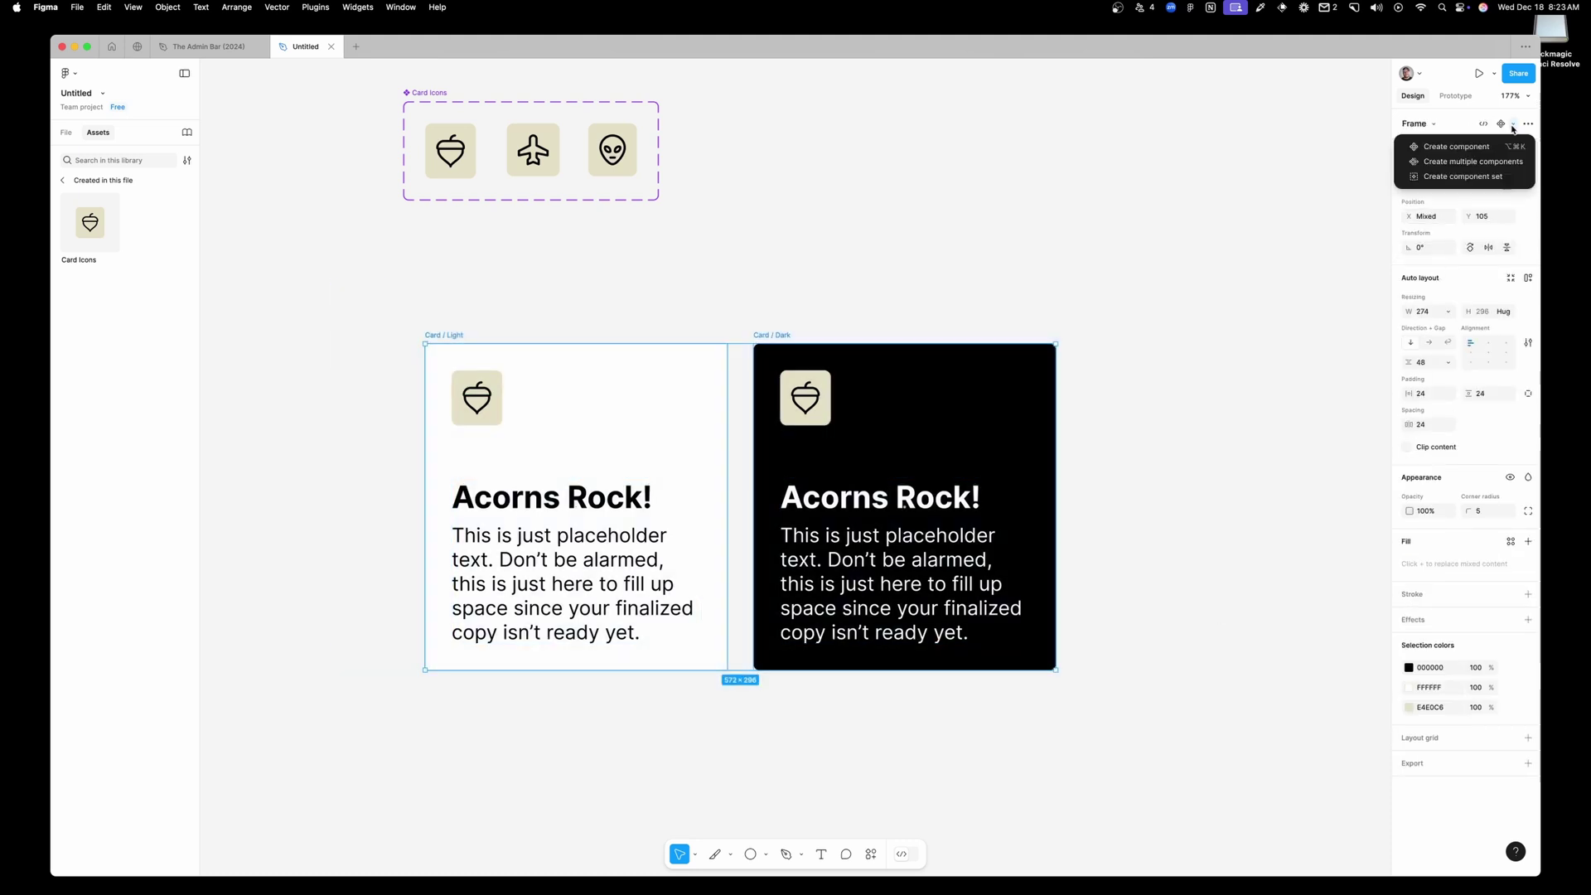
click(1451, 175)
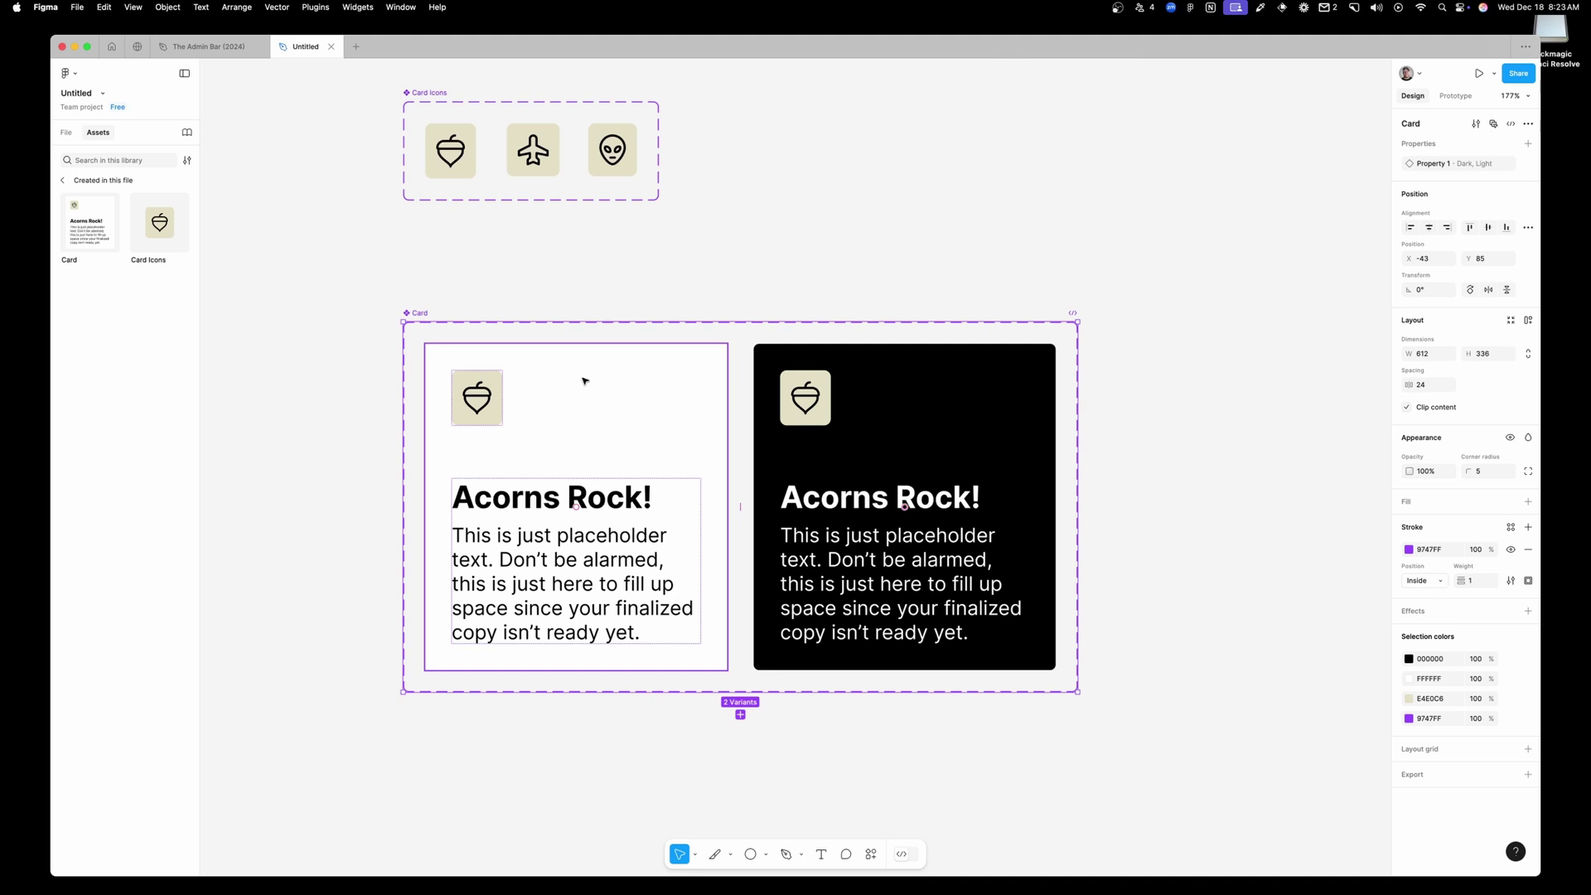
click(692, 376)
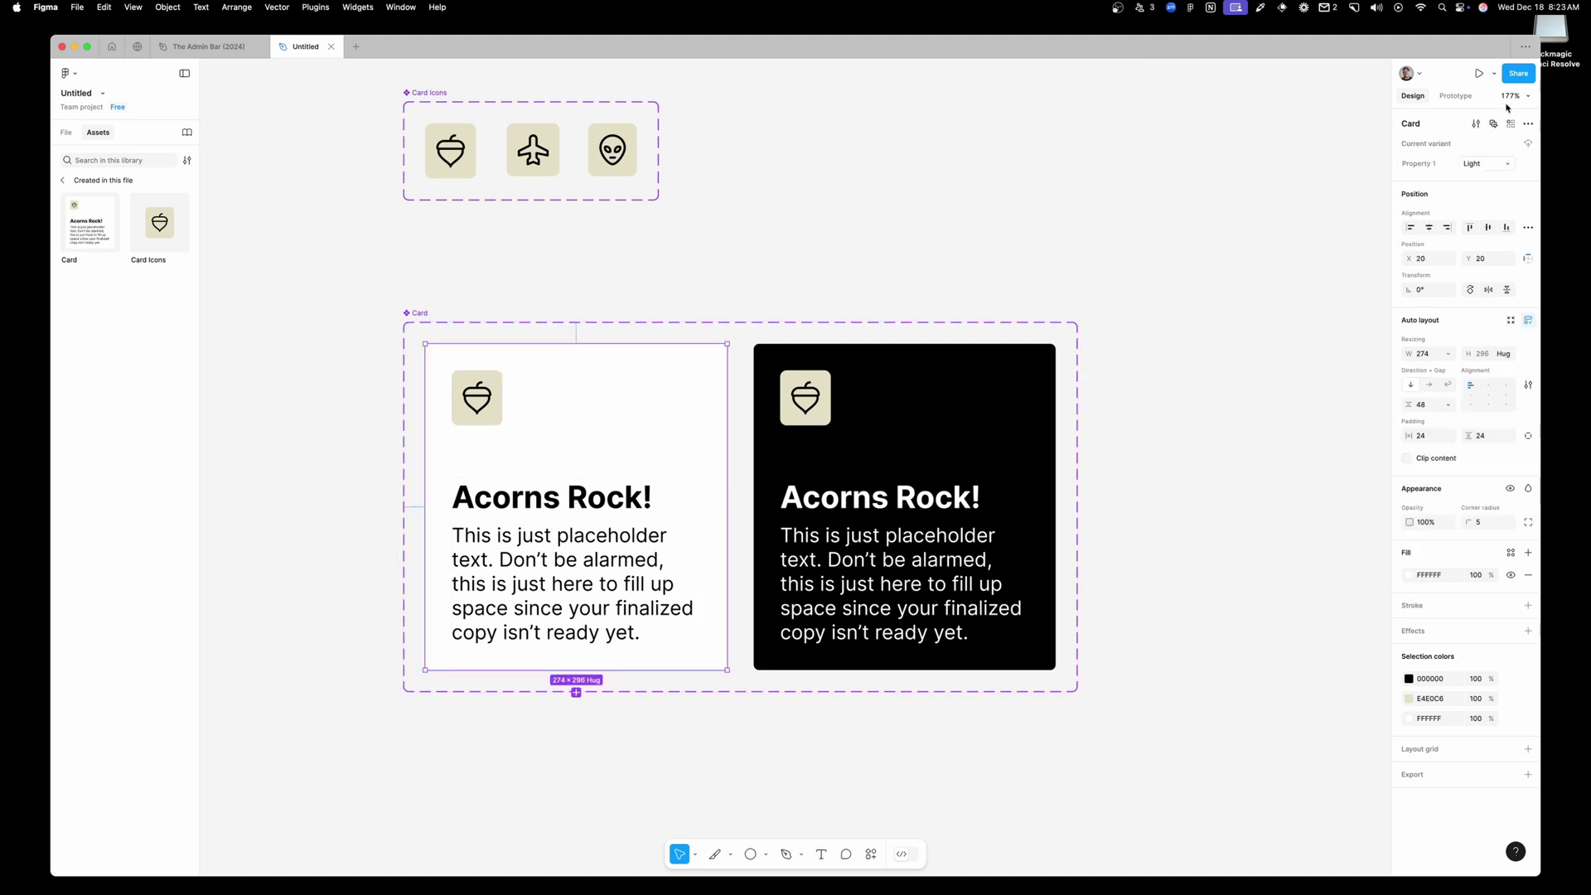
click(944, 370)
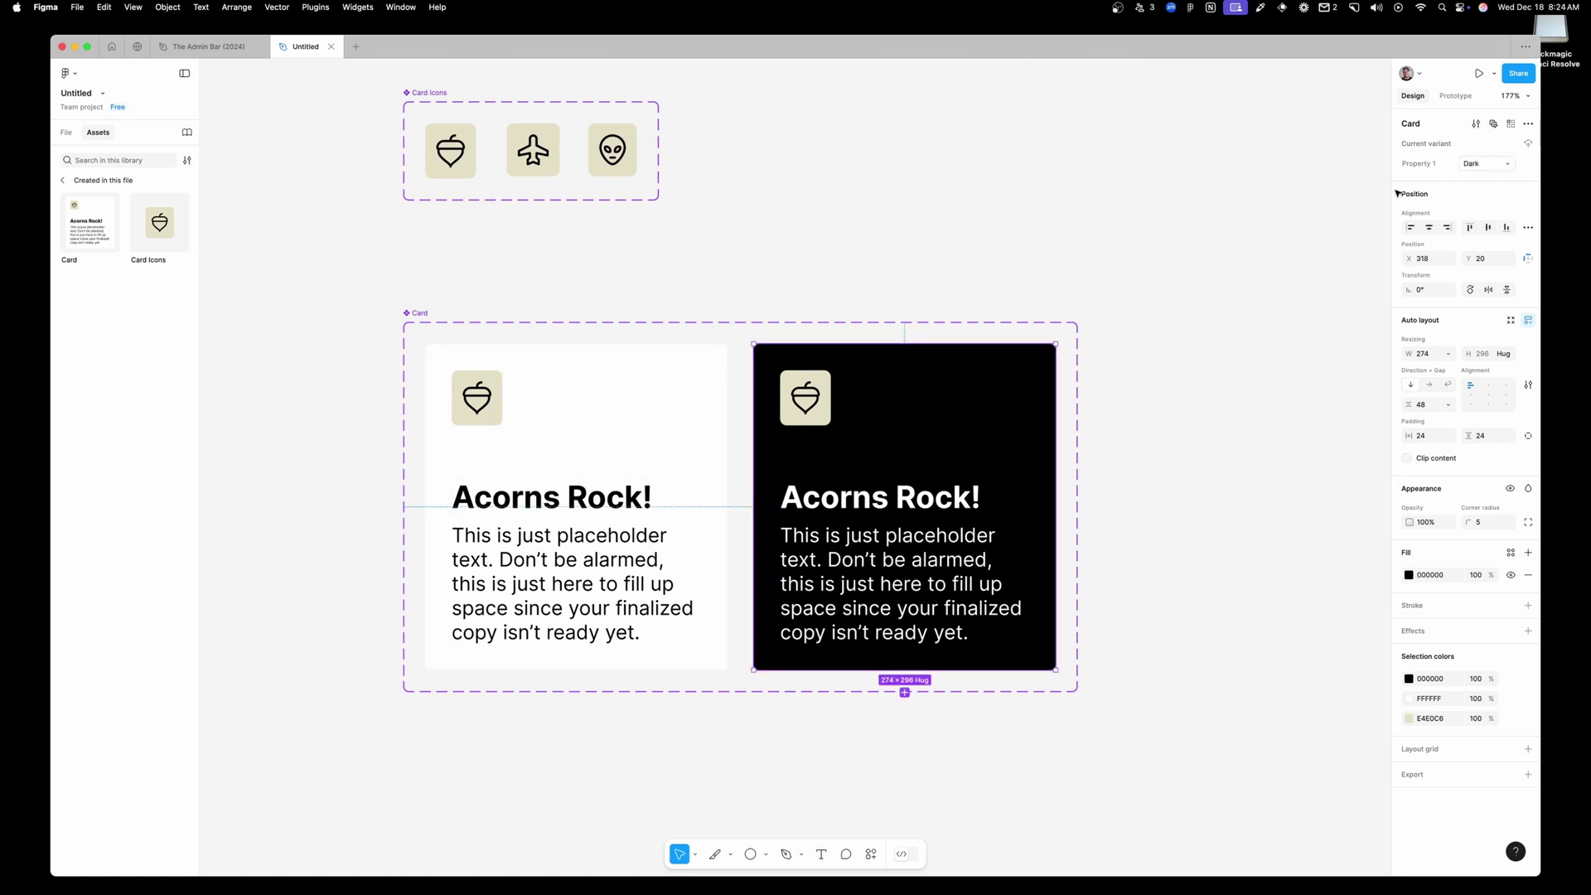
Rename the Card set's variant property to 'Color Mode'
double_click(1431, 163)
key(BackSpace)
text(Color Mode)
key(Return)
click(1125, 206)
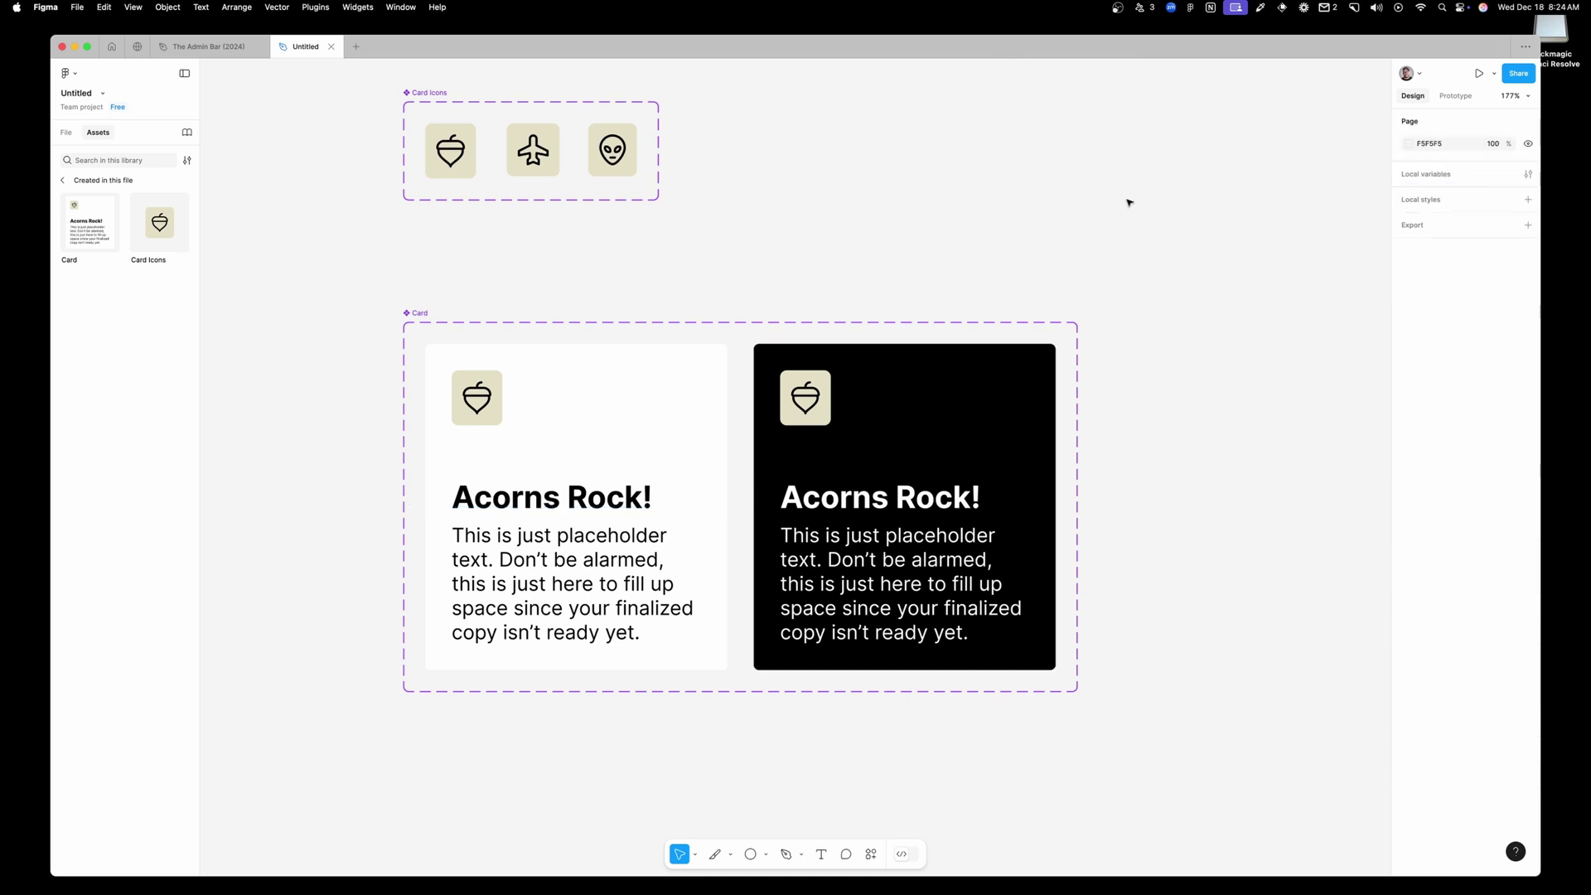
drag(359, 281, 1207, 724)
click(1208, 724)
Place a Card instance beside the set and toggle its Color Mode to Dark and back to Light
drag(90, 222, 1234, 460)
scroll(895, 337, right, 5)
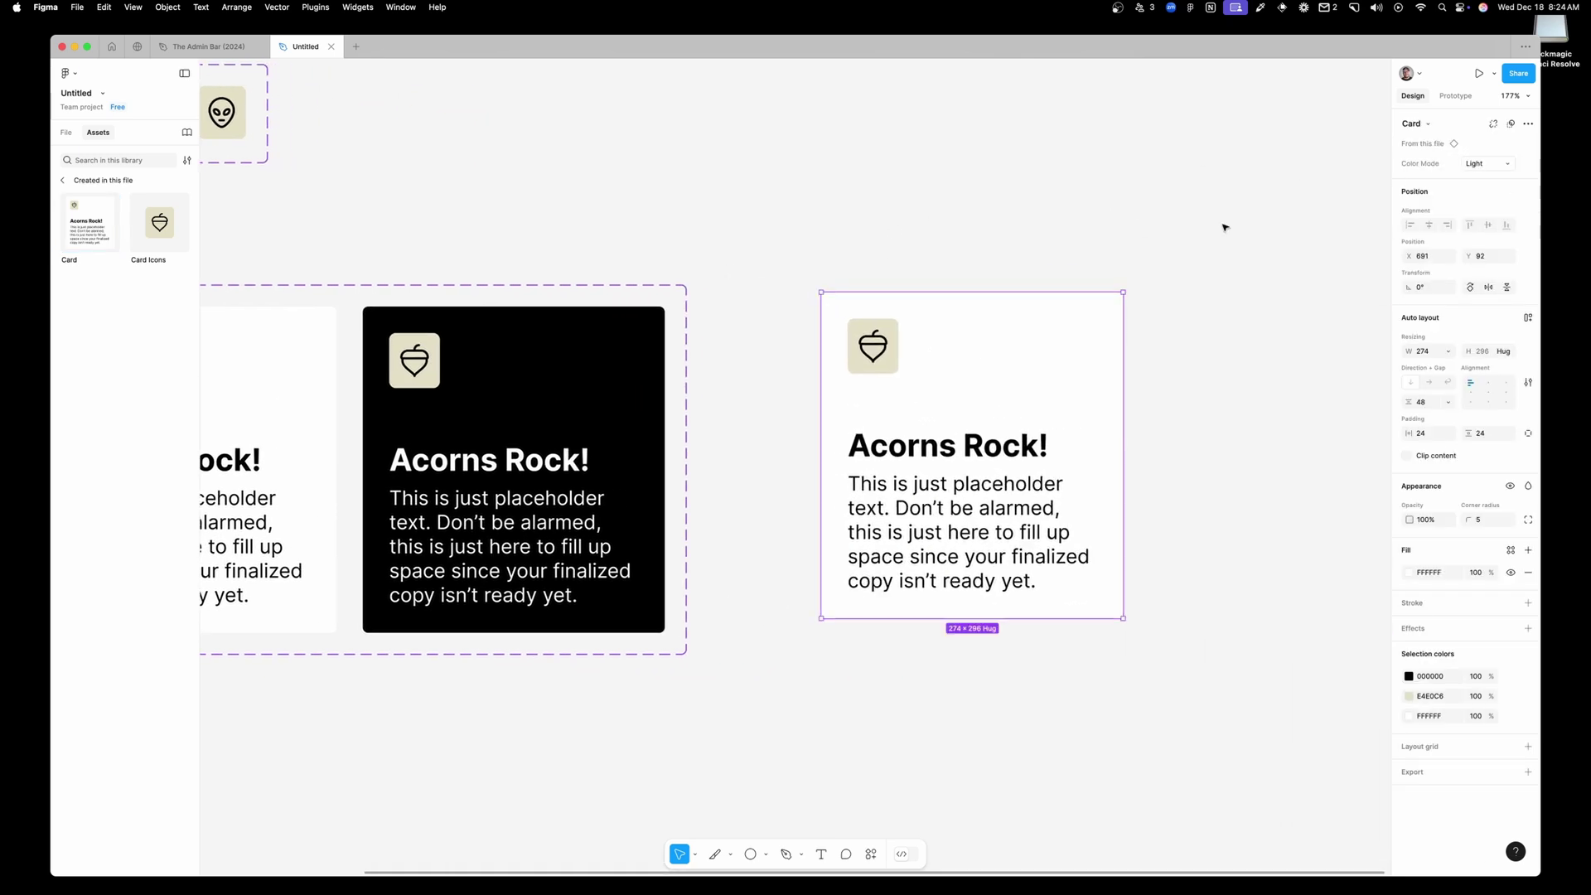
click(1483, 163)
click(1468, 149)
click(1473, 165)
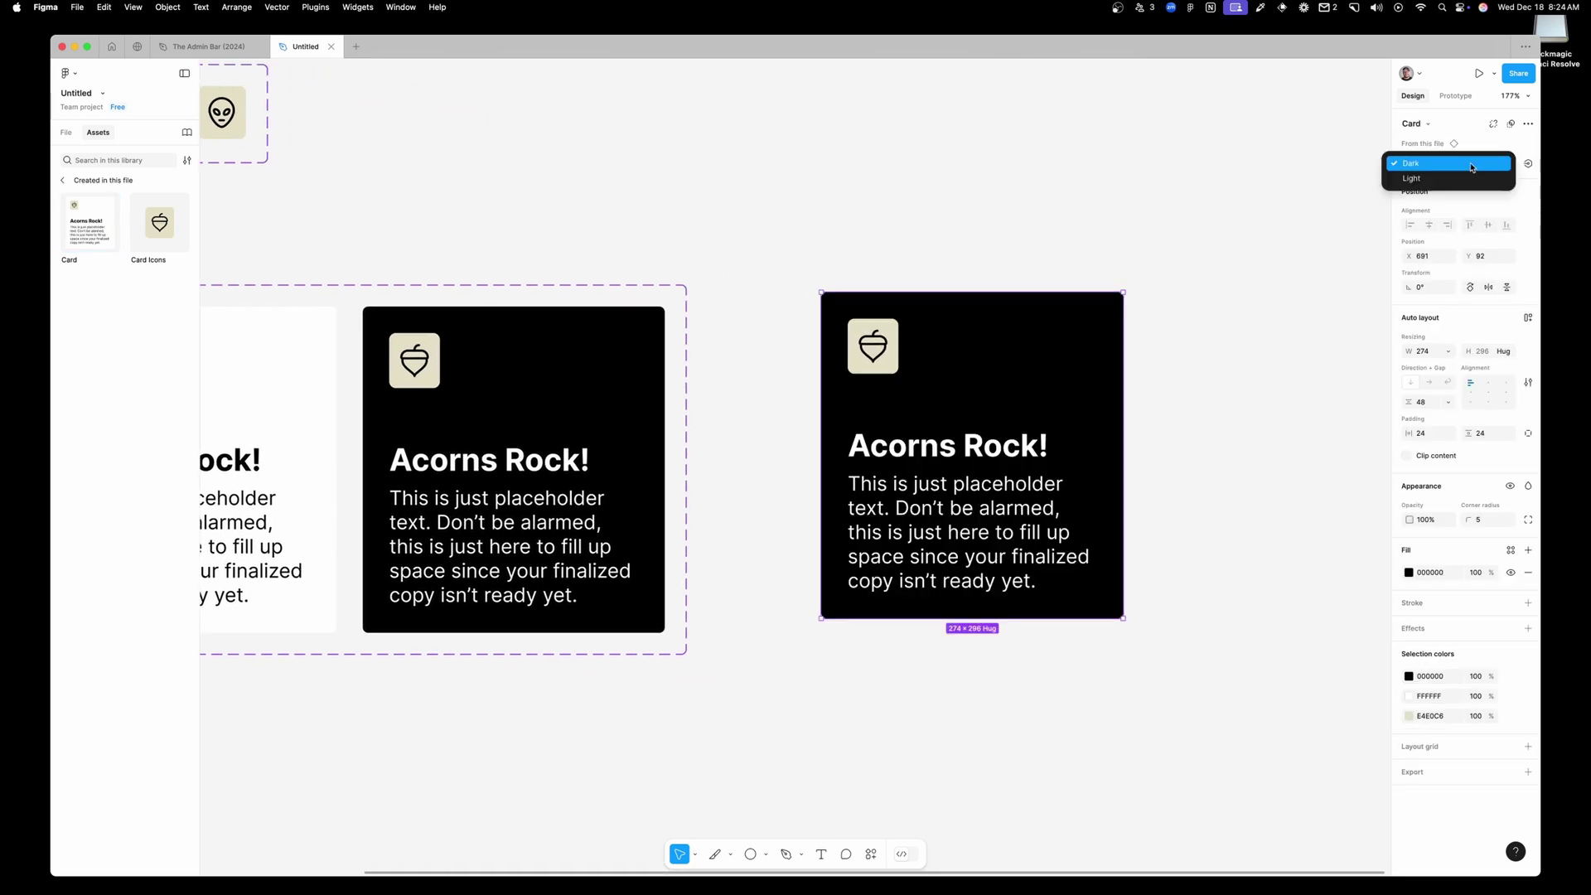
click(1473, 177)
Swap the instance's nested icon to Plane and back to Acorn
double_click(876, 362)
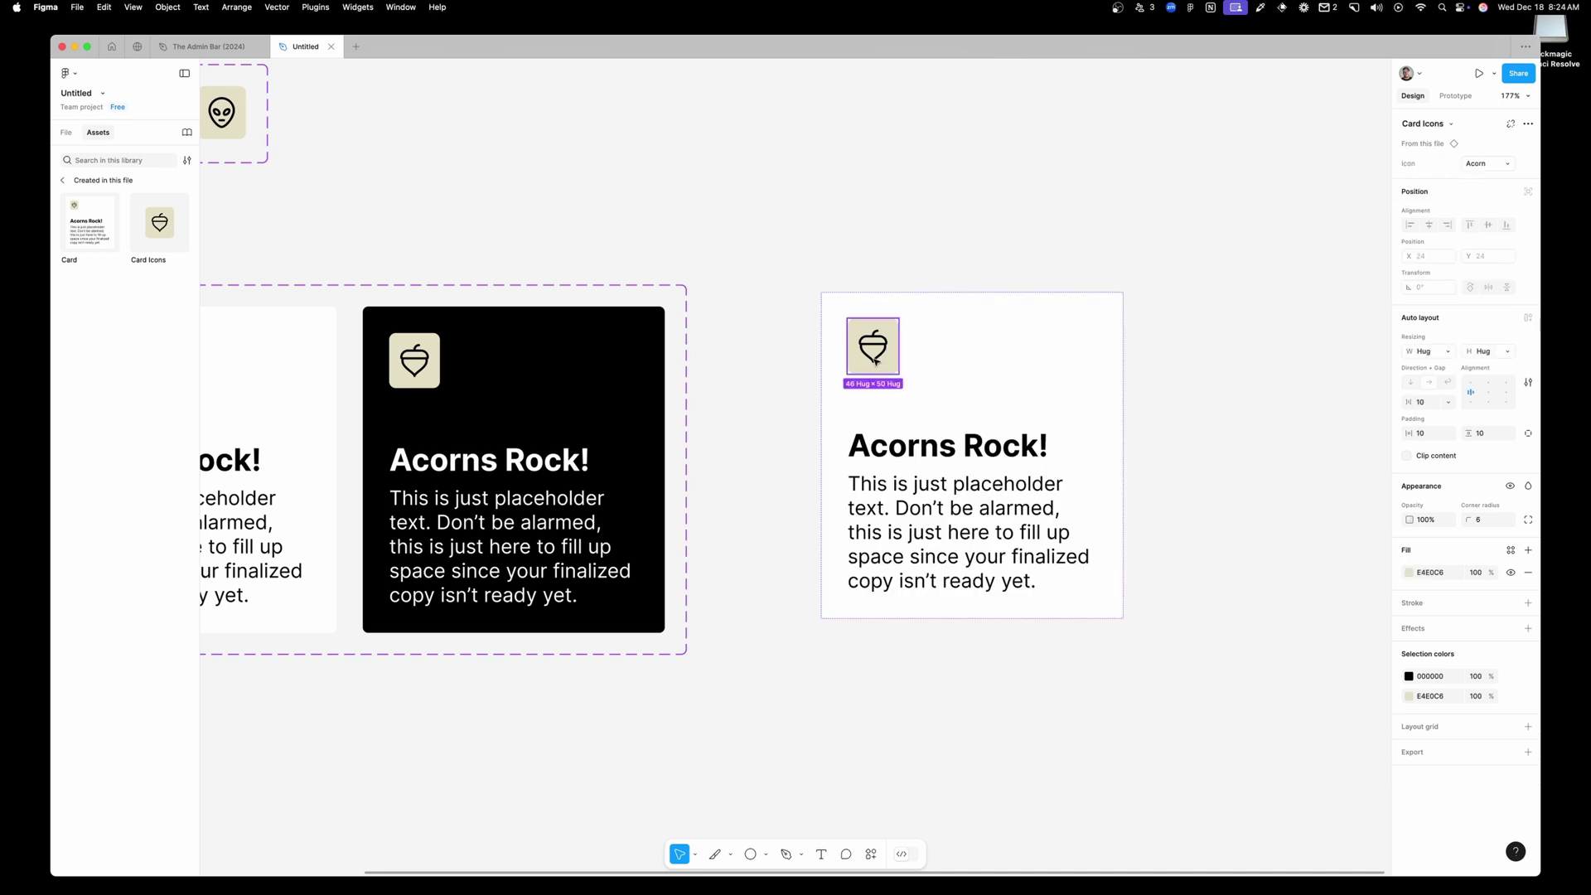
click(1483, 163)
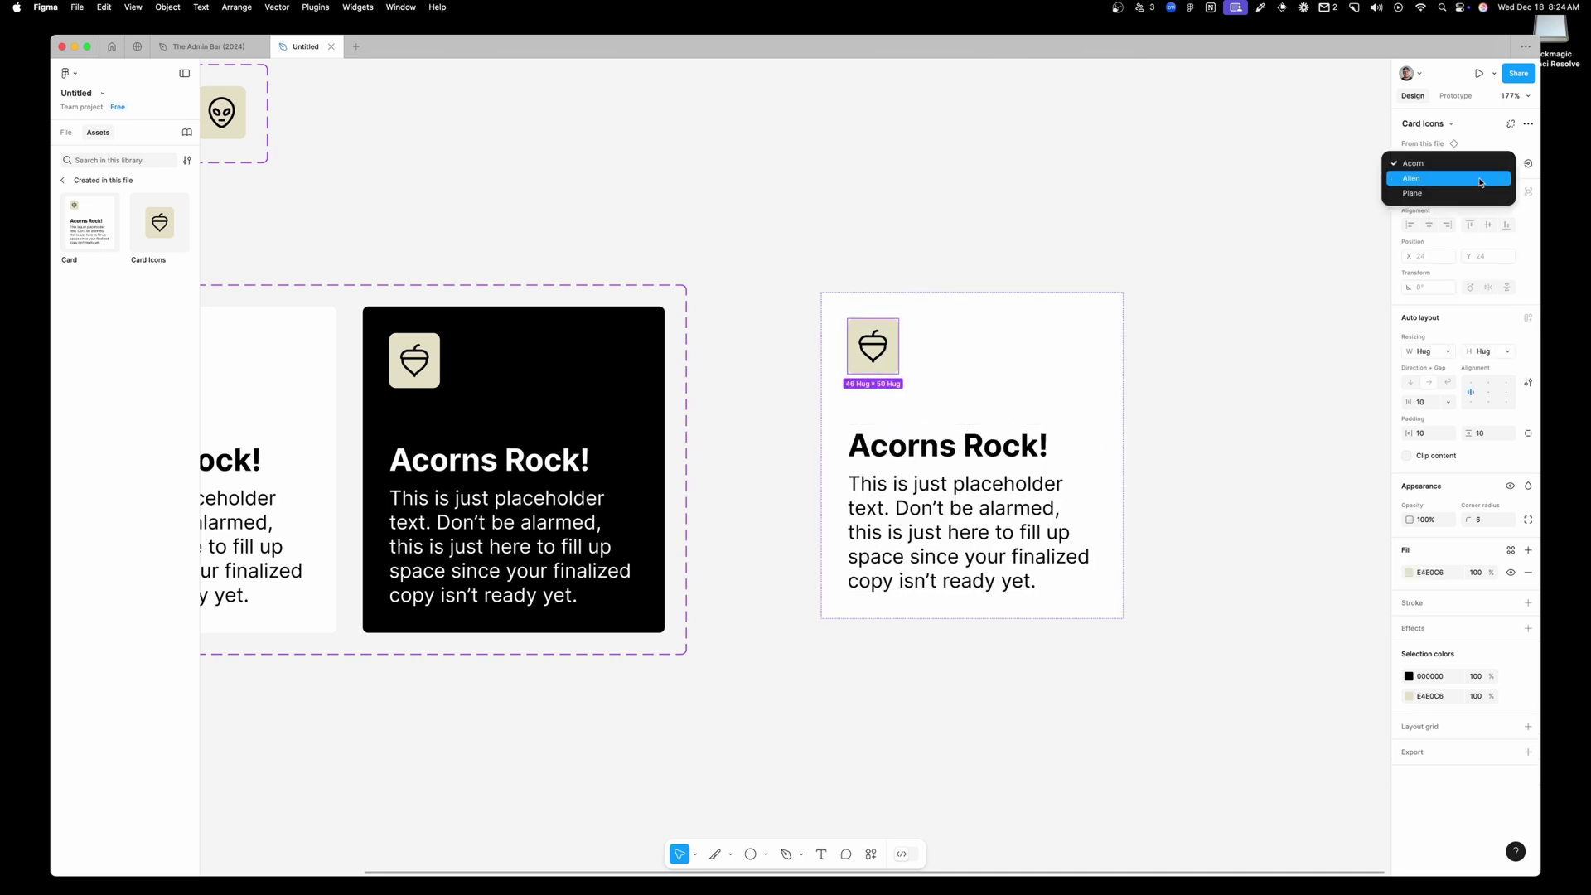
click(1477, 191)
click(1481, 162)
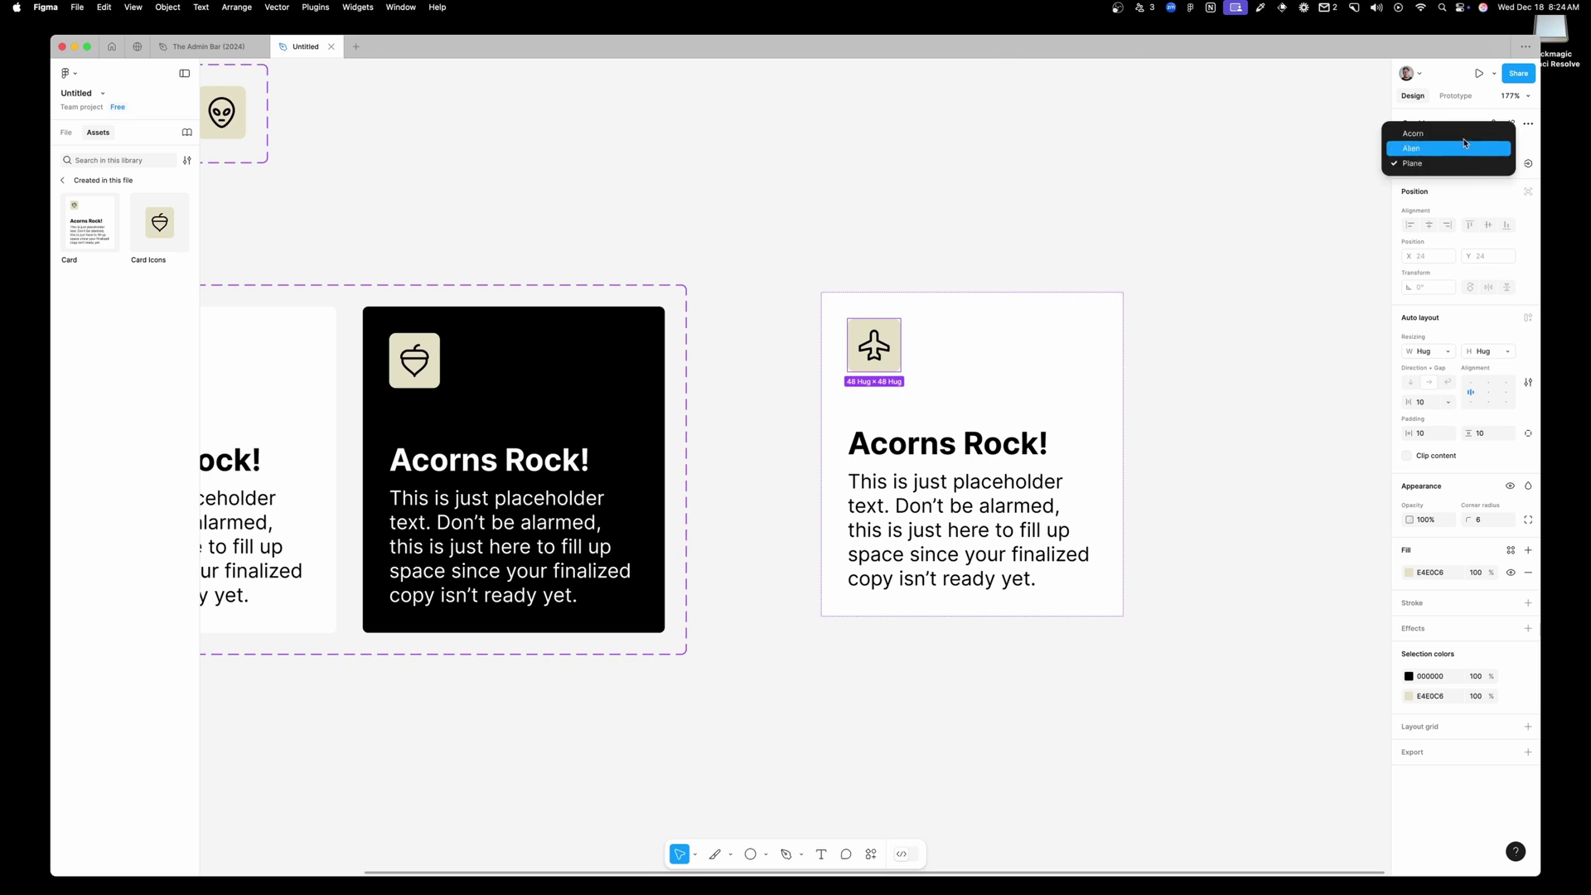
click(1466, 134)
click(947, 176)
click(849, 308)
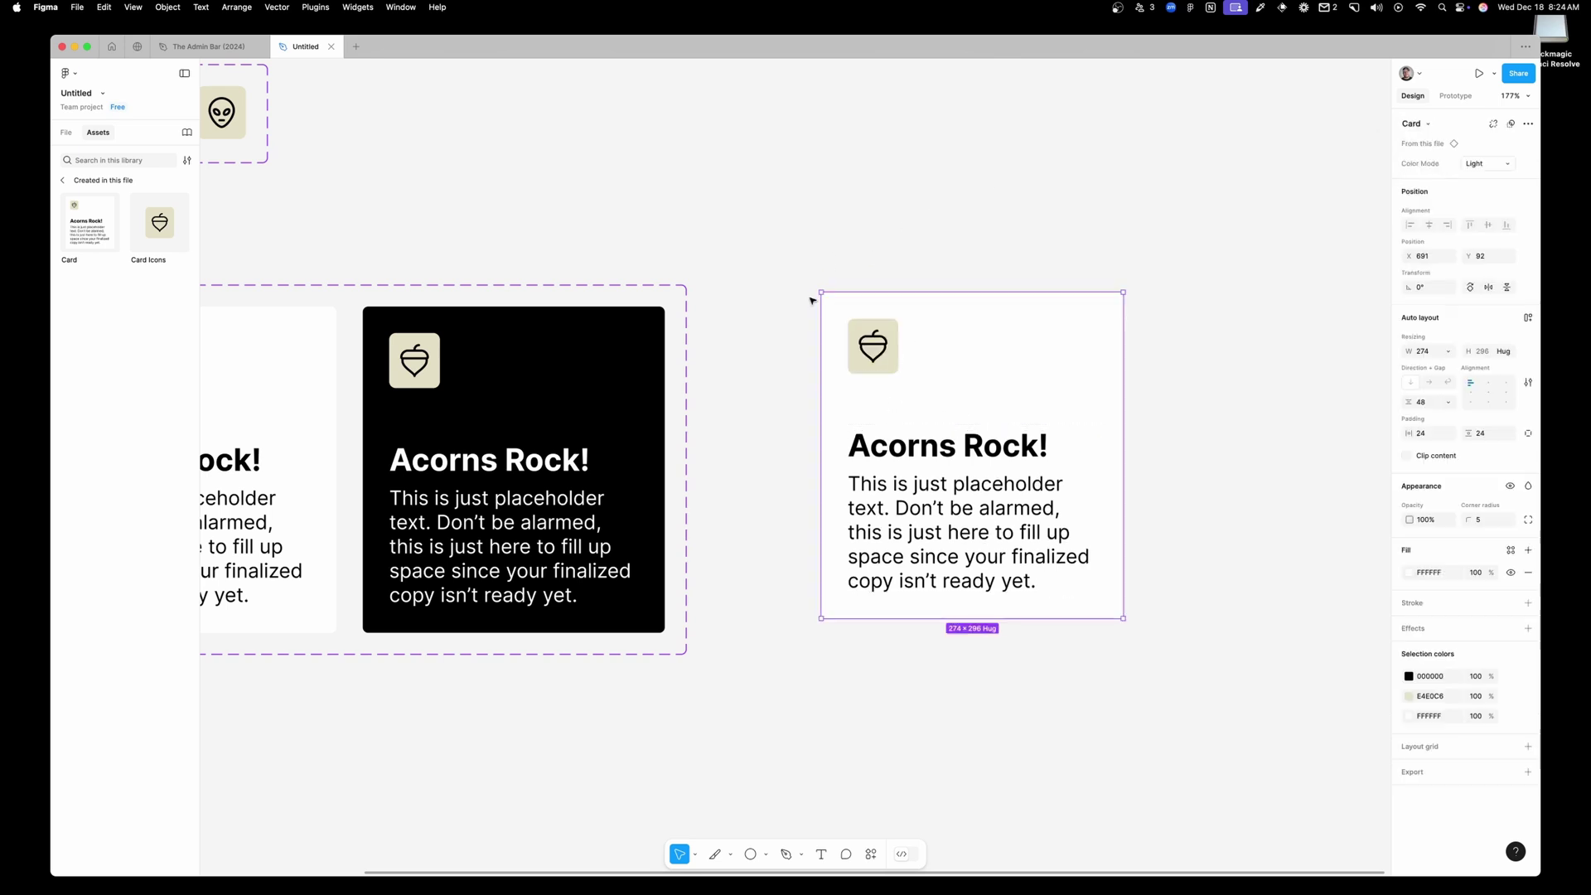
Delete the test card and expose the nested Card Icons properties on the Card component set
key(Delete)
scroll(785, 275, left, 5)
click(506, 282)
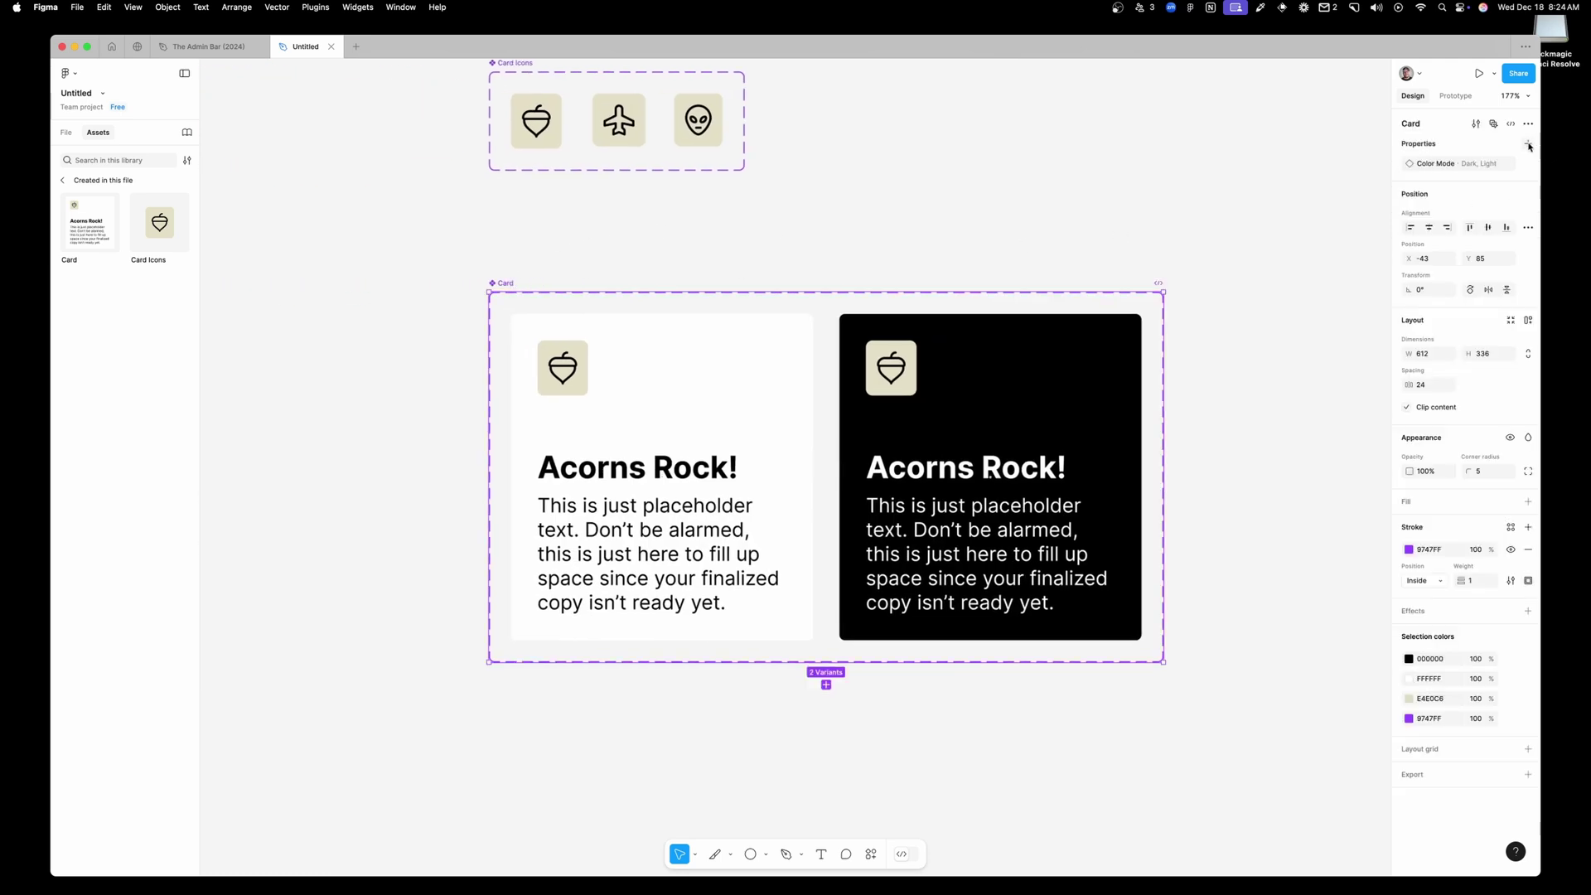
click(1529, 144)
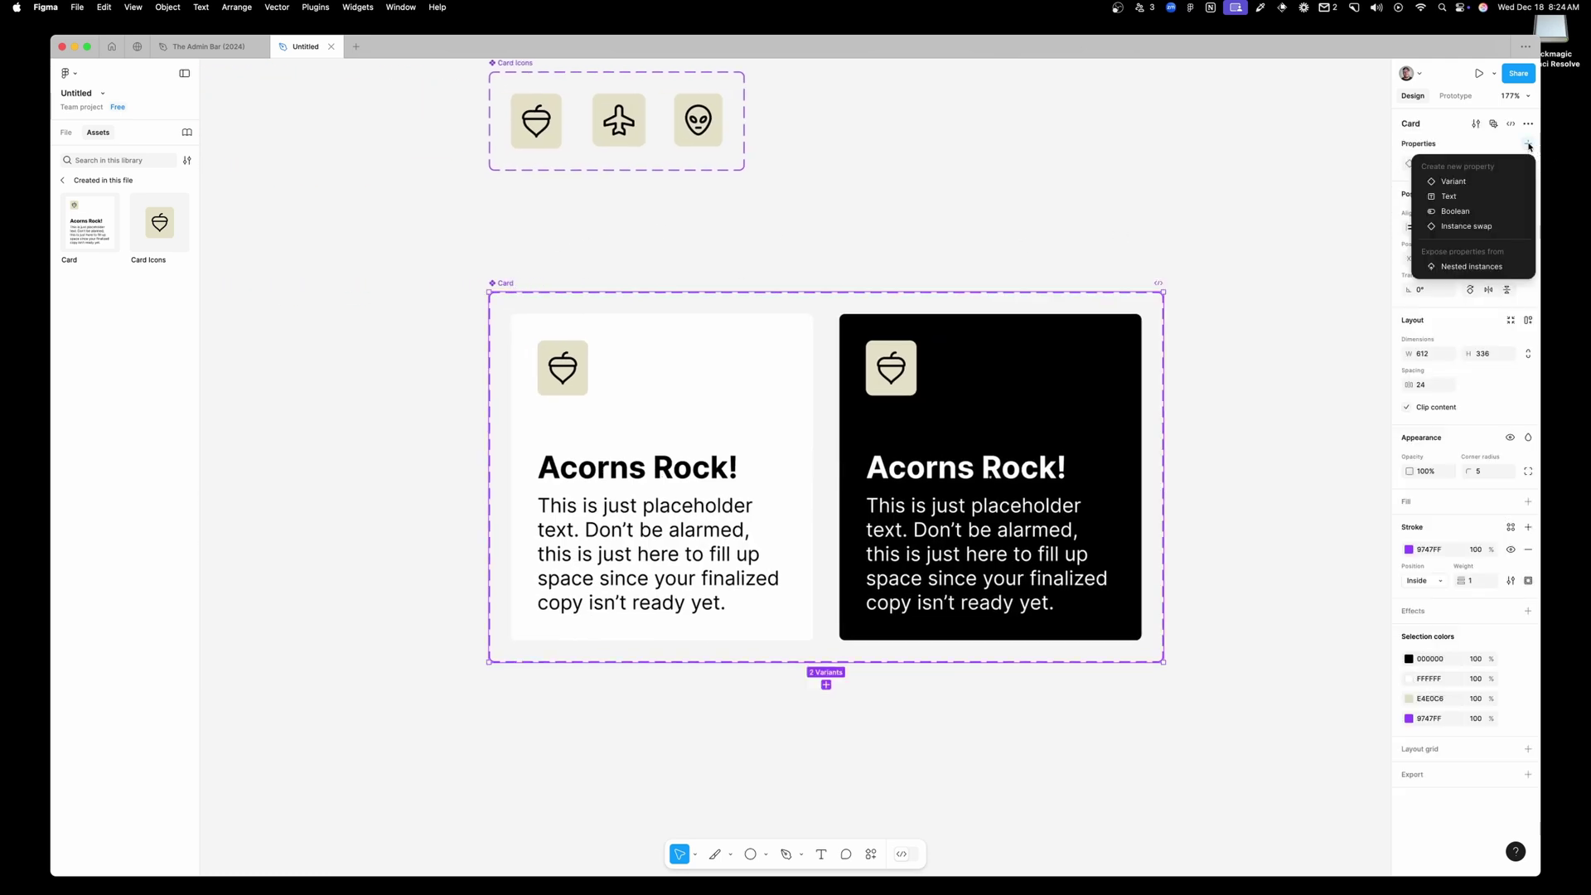
click(1451, 267)
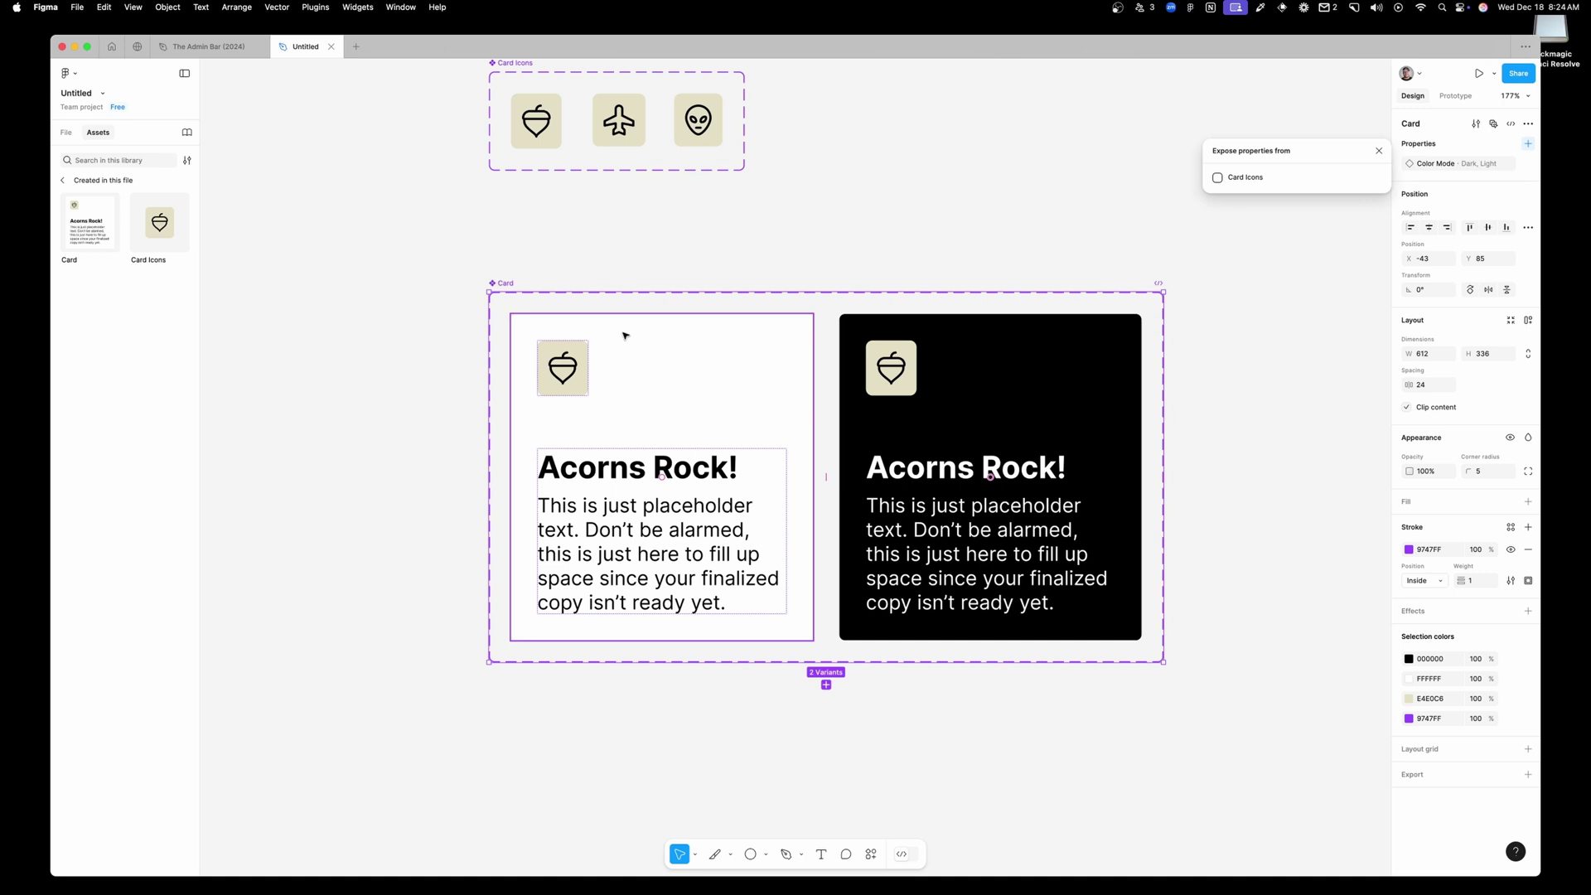
click(1217, 178)
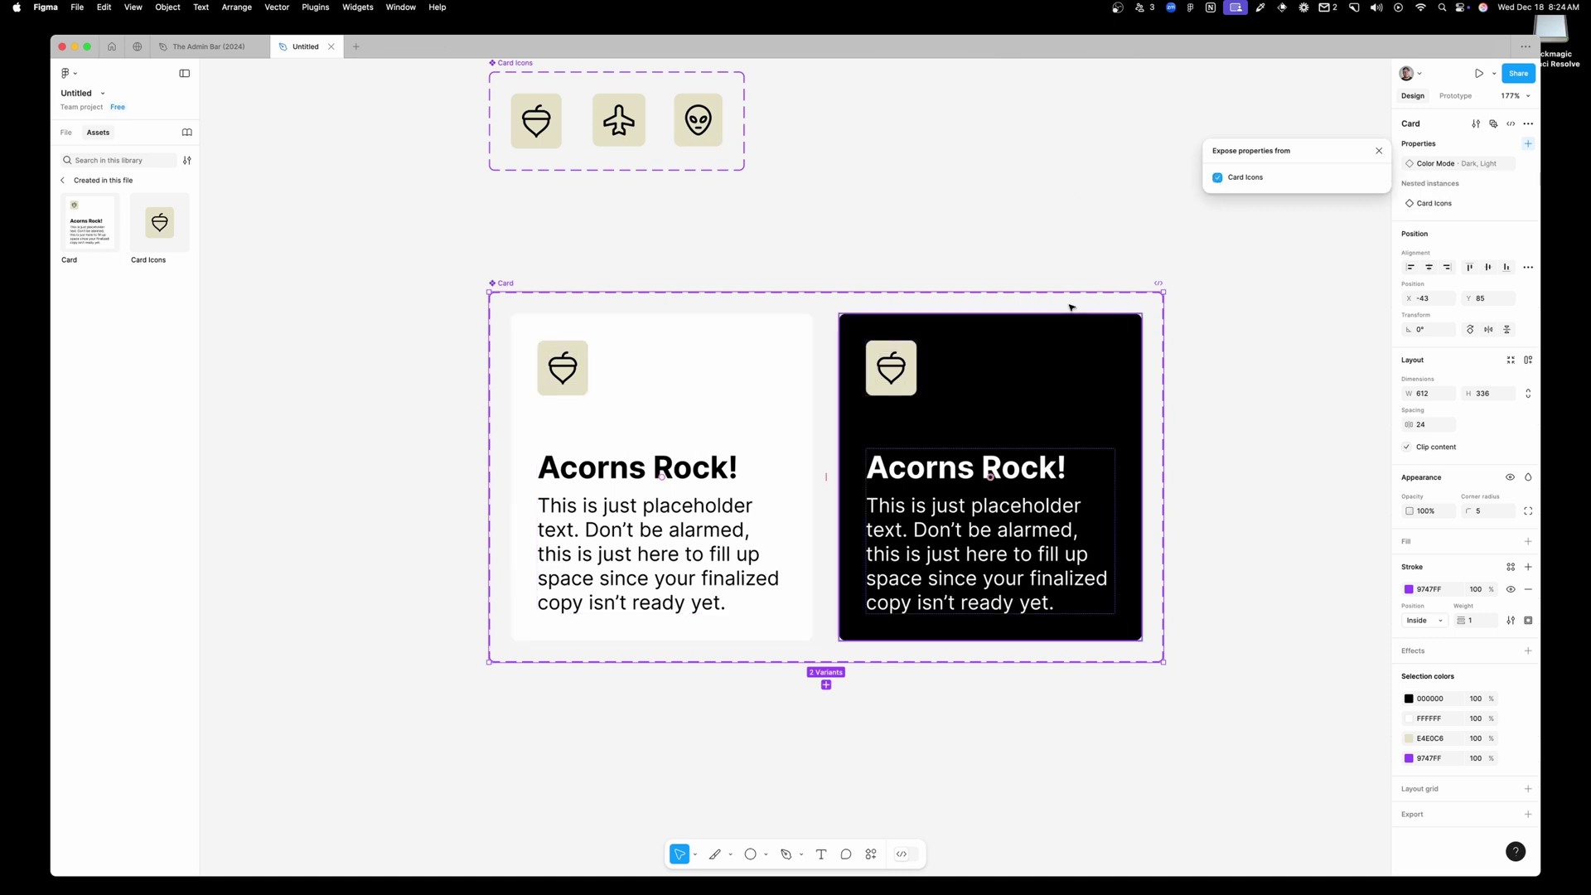
click(970, 227)
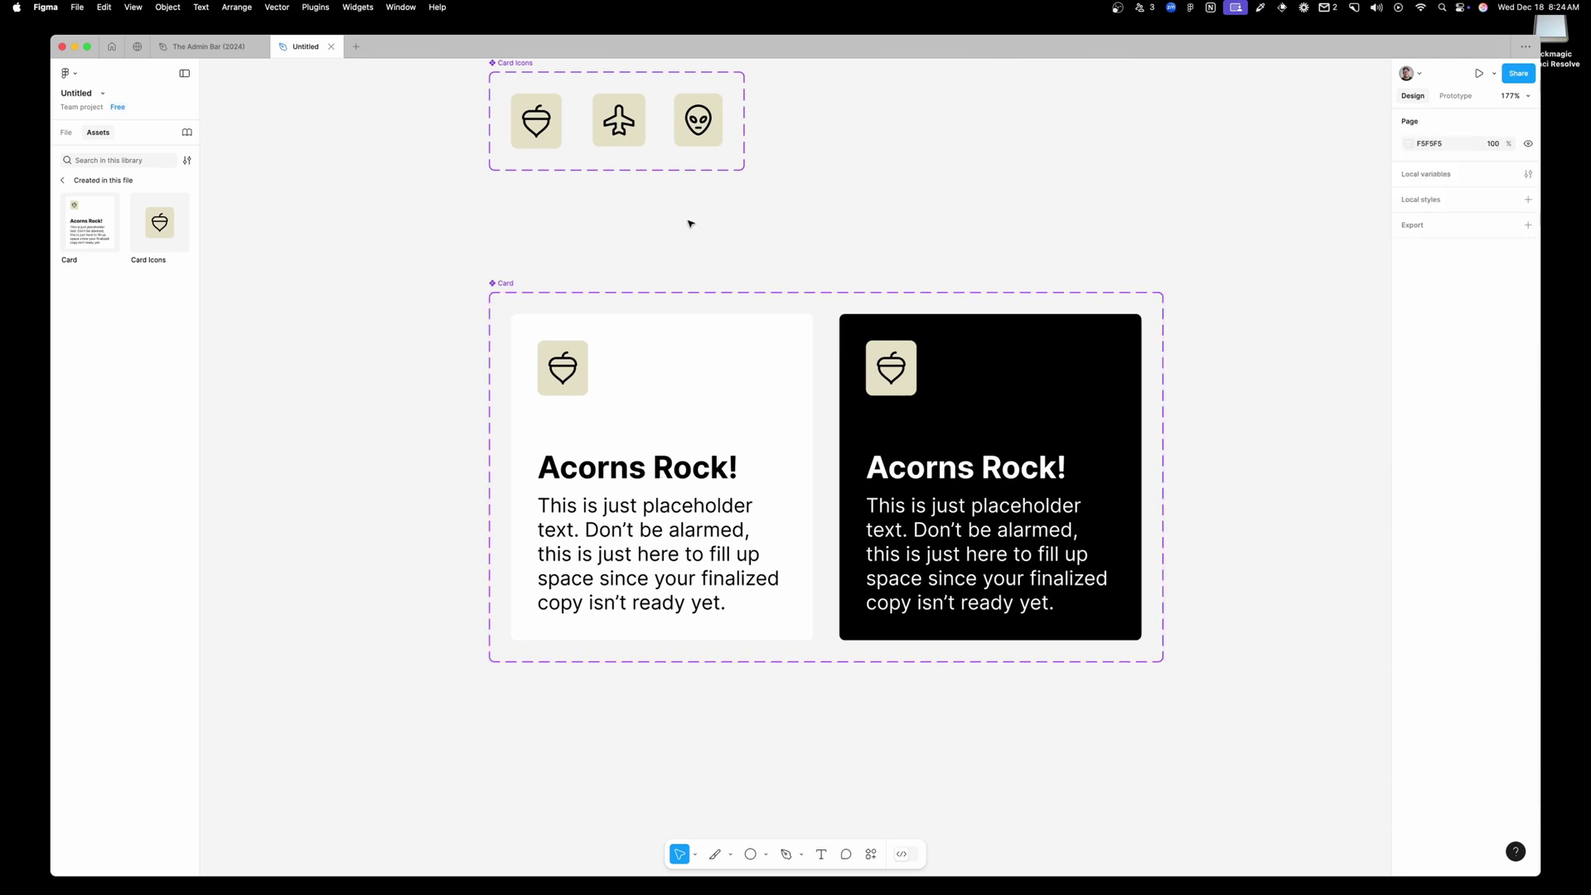
Place a new Card instance in open space and toggle Color Mode to Dark and back to Light
drag(107, 204, 1328, 384)
scroll(1219, 235, right, 10)
drag(619, 276, 884, 345)
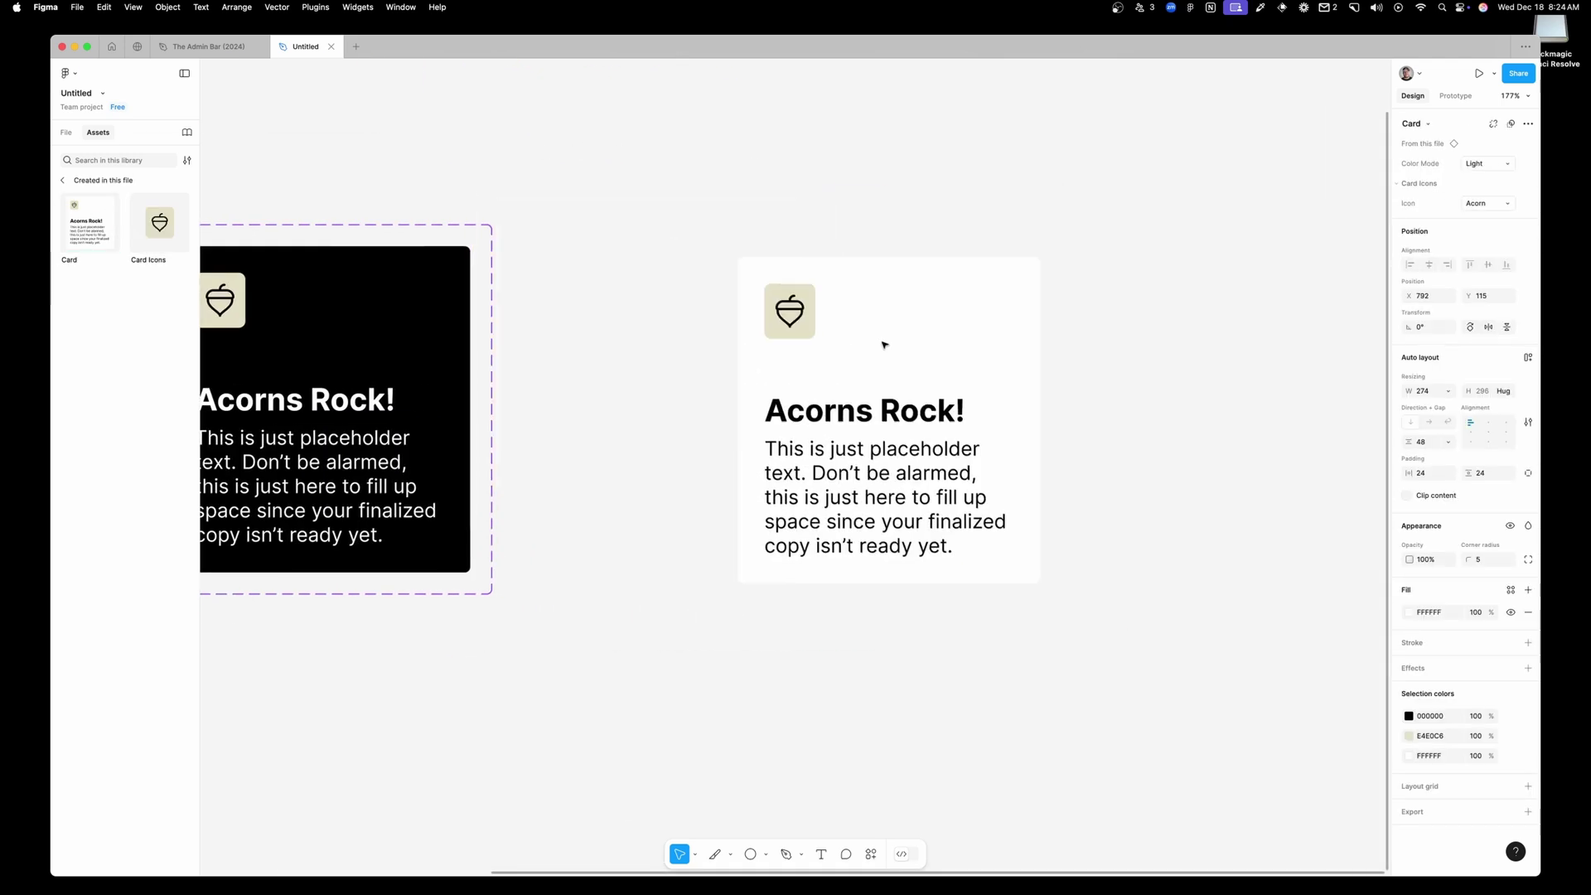
click(1481, 172)
click(1478, 149)
click(1476, 165)
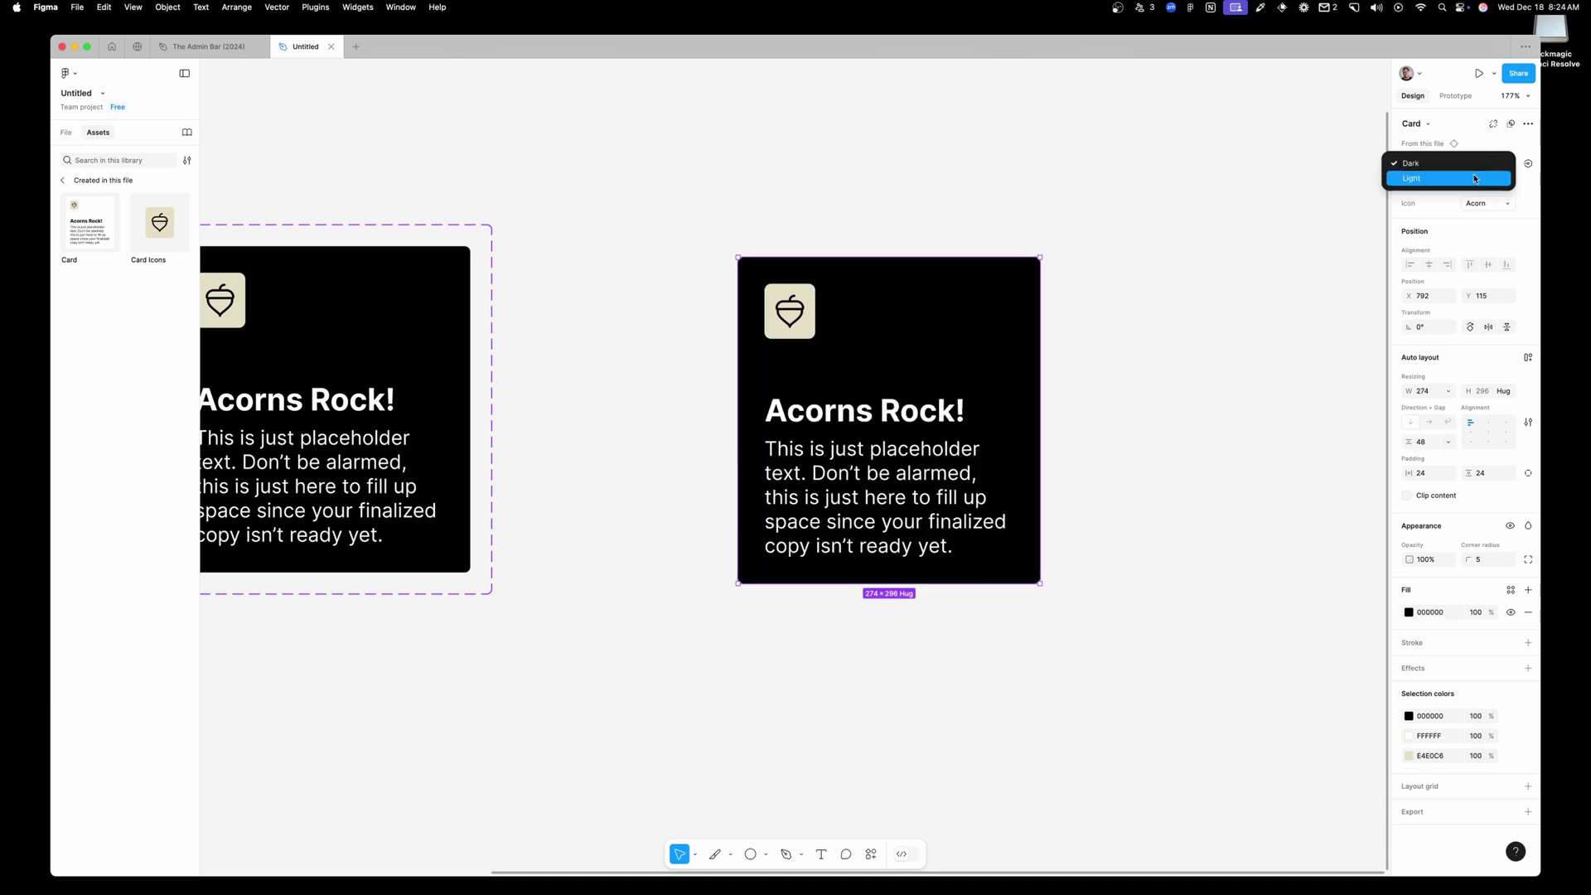
click(1476, 178)
Cycle the card's Icon through Alien and Plane, back to Acorn, then zoom out to view everything
click(1468, 204)
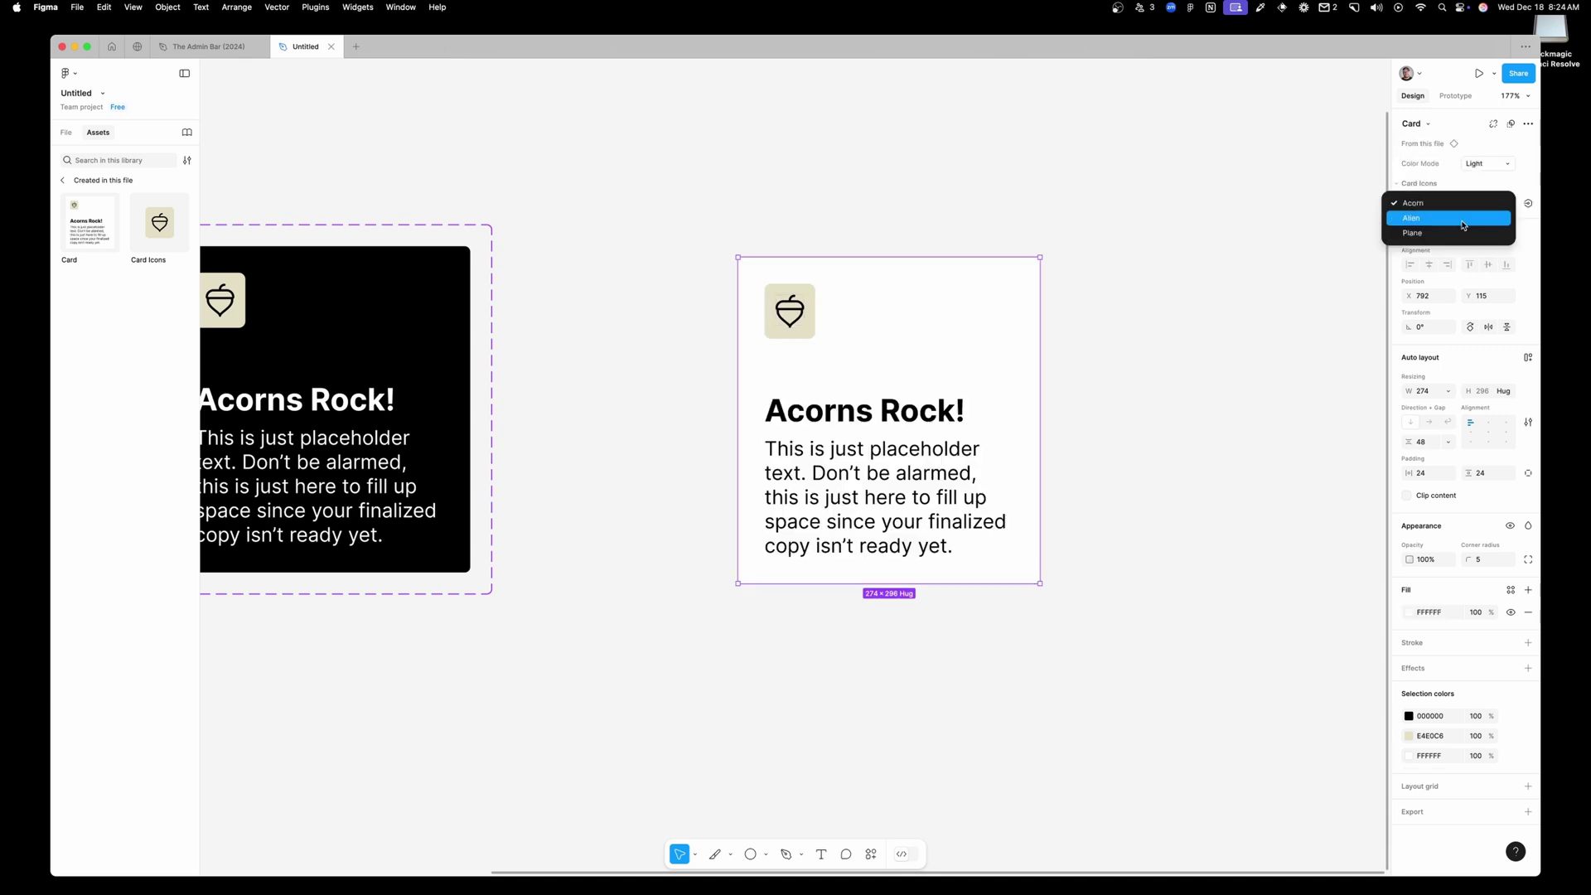
click(1463, 219)
click(1479, 204)
click(1473, 218)
click(1477, 203)
click(1458, 173)
click(1002, 194)
scroll(1003, 194, down, 5)
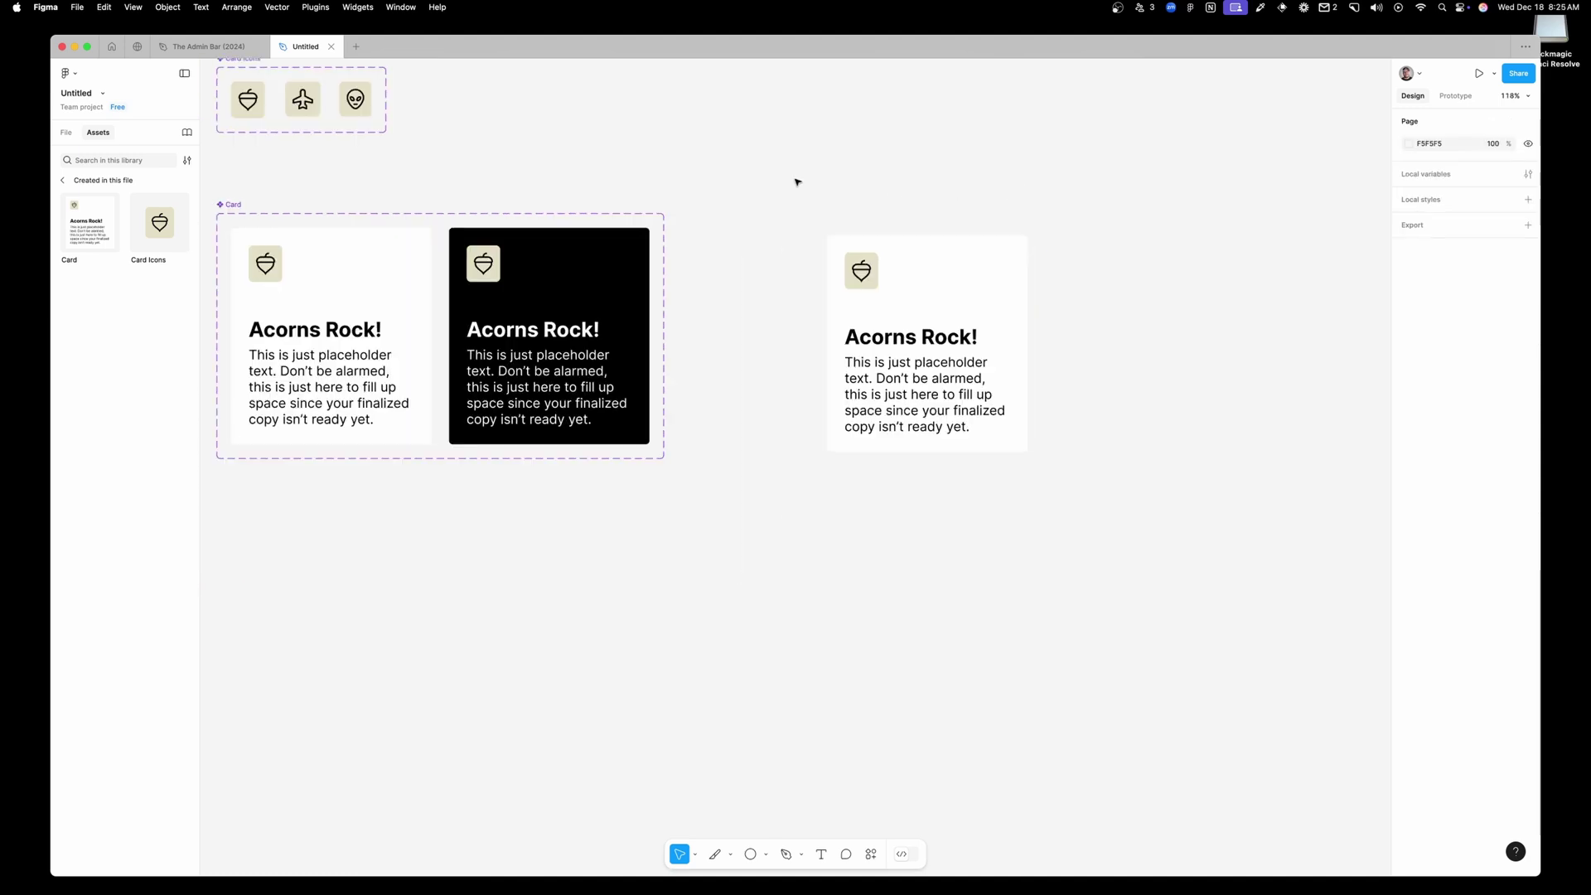
drag(768, 171, 938, 252)
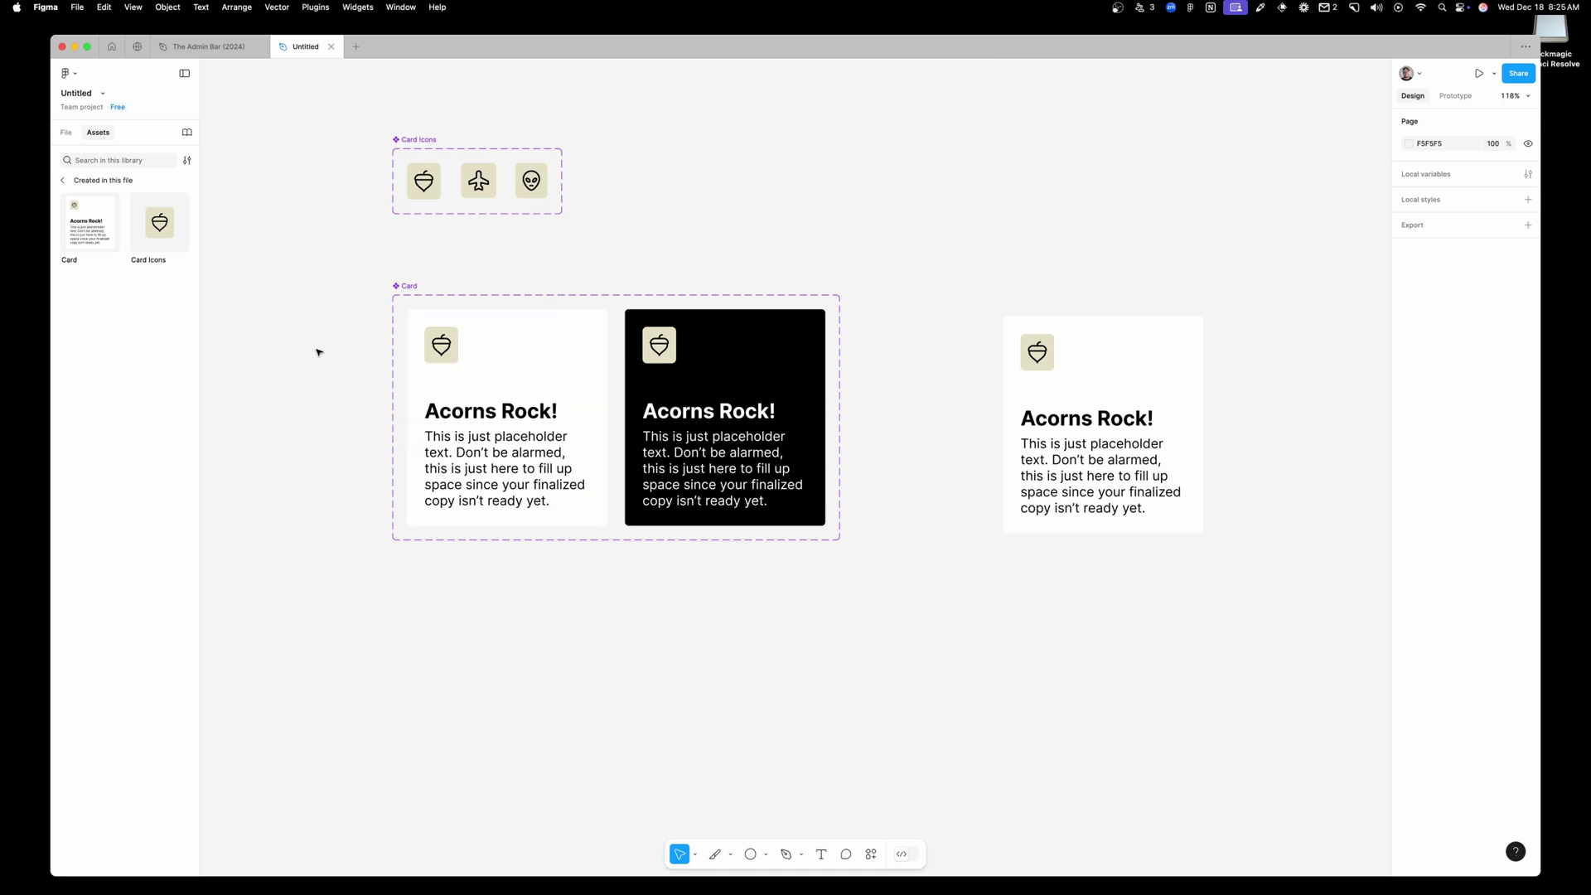
Place another Card instance below and change its heading to 'Aliens Rock!'
drag(124, 228, 841, 801)
scroll(936, 654, down, 5)
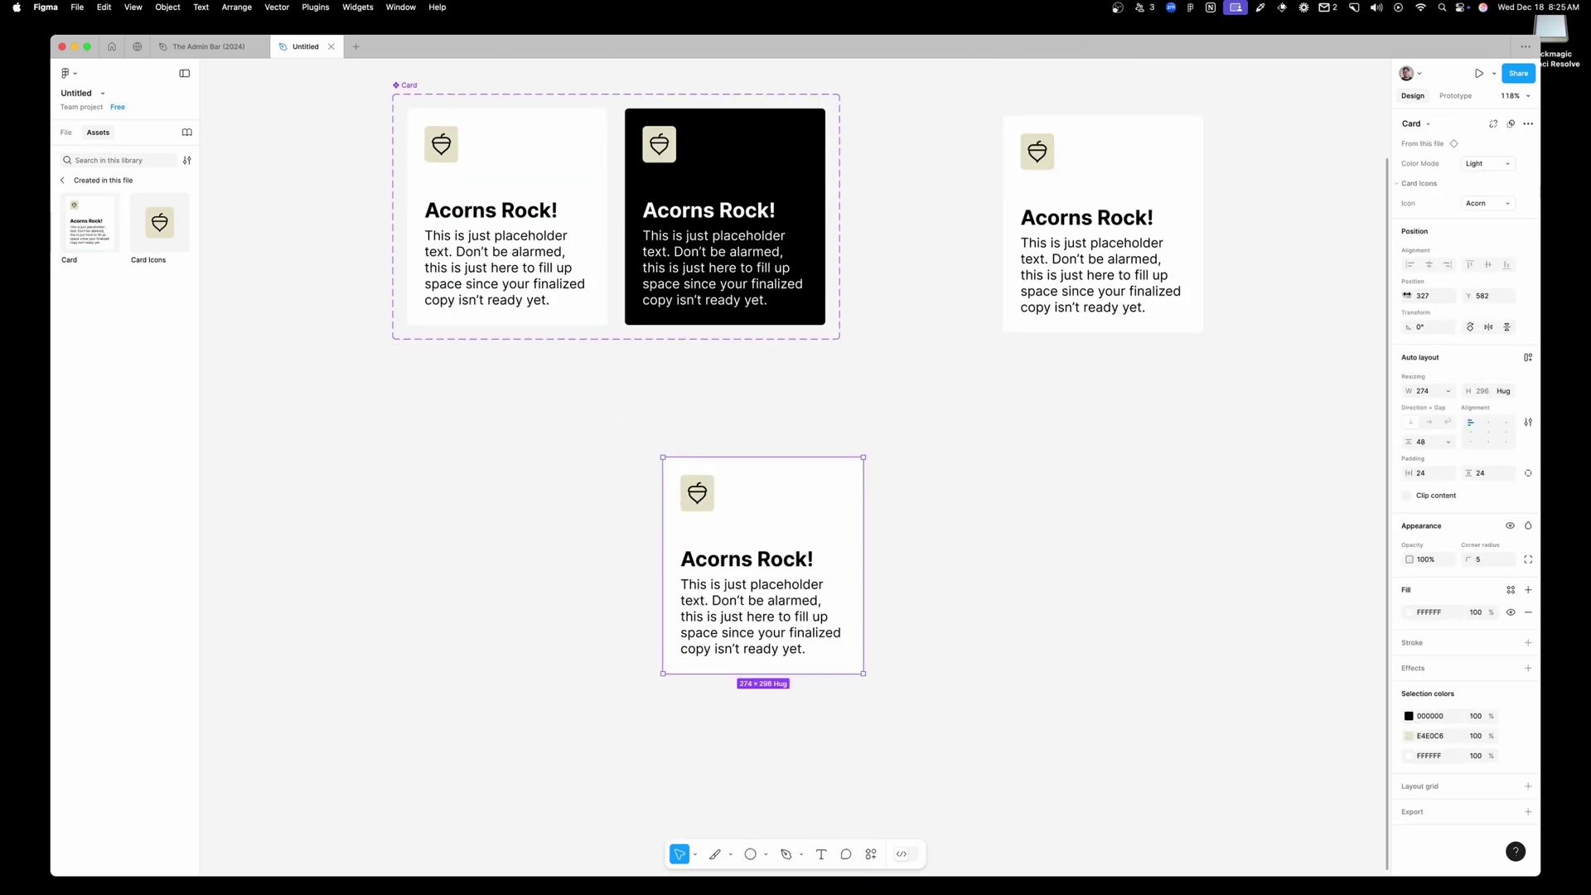
double_click(763, 560)
double_click(761, 559)
click(761, 560)
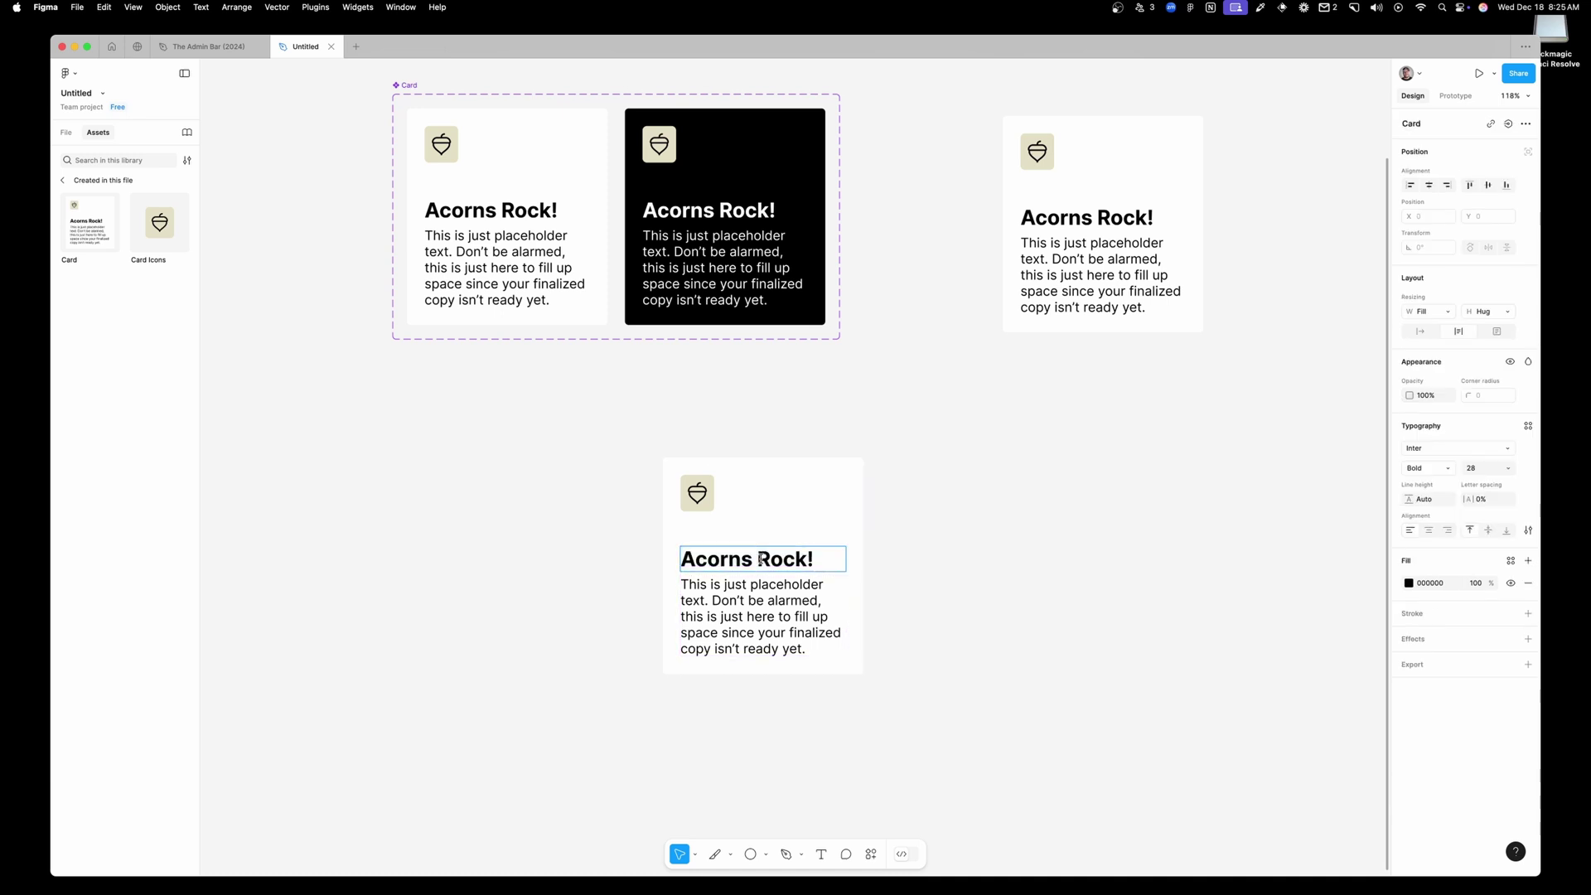
drag(761, 560, 660, 559)
text(Alient)
key(BackSpace)
text(s)
key(Escape)
key(Escape)
Set the Aliens Rock! card's Icon property to Alien
click(690, 466)
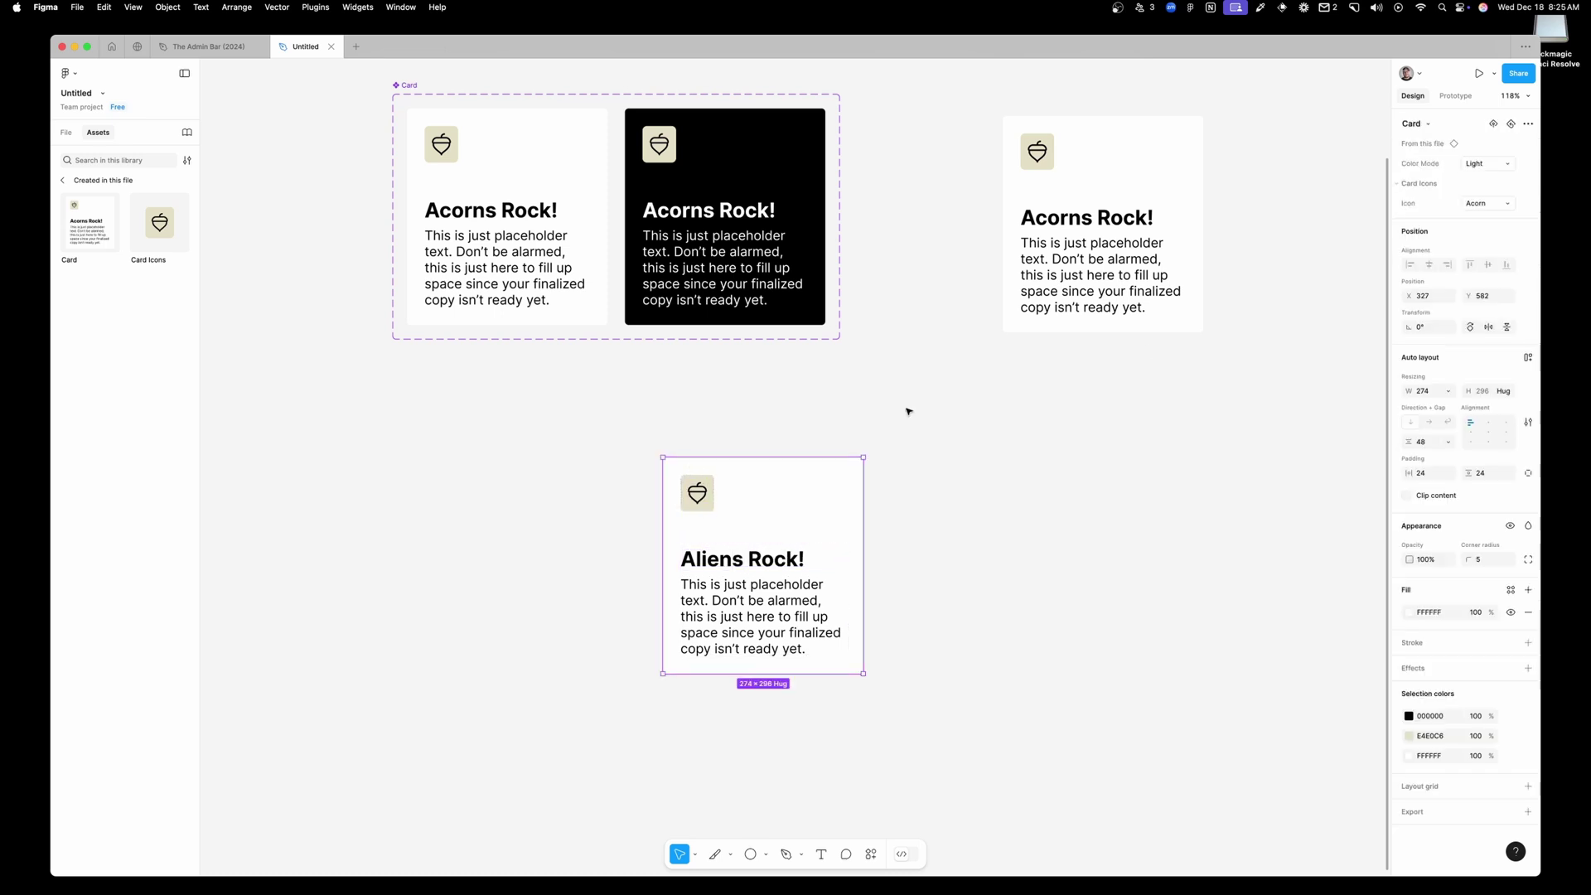
click(1491, 204)
click(1463, 220)
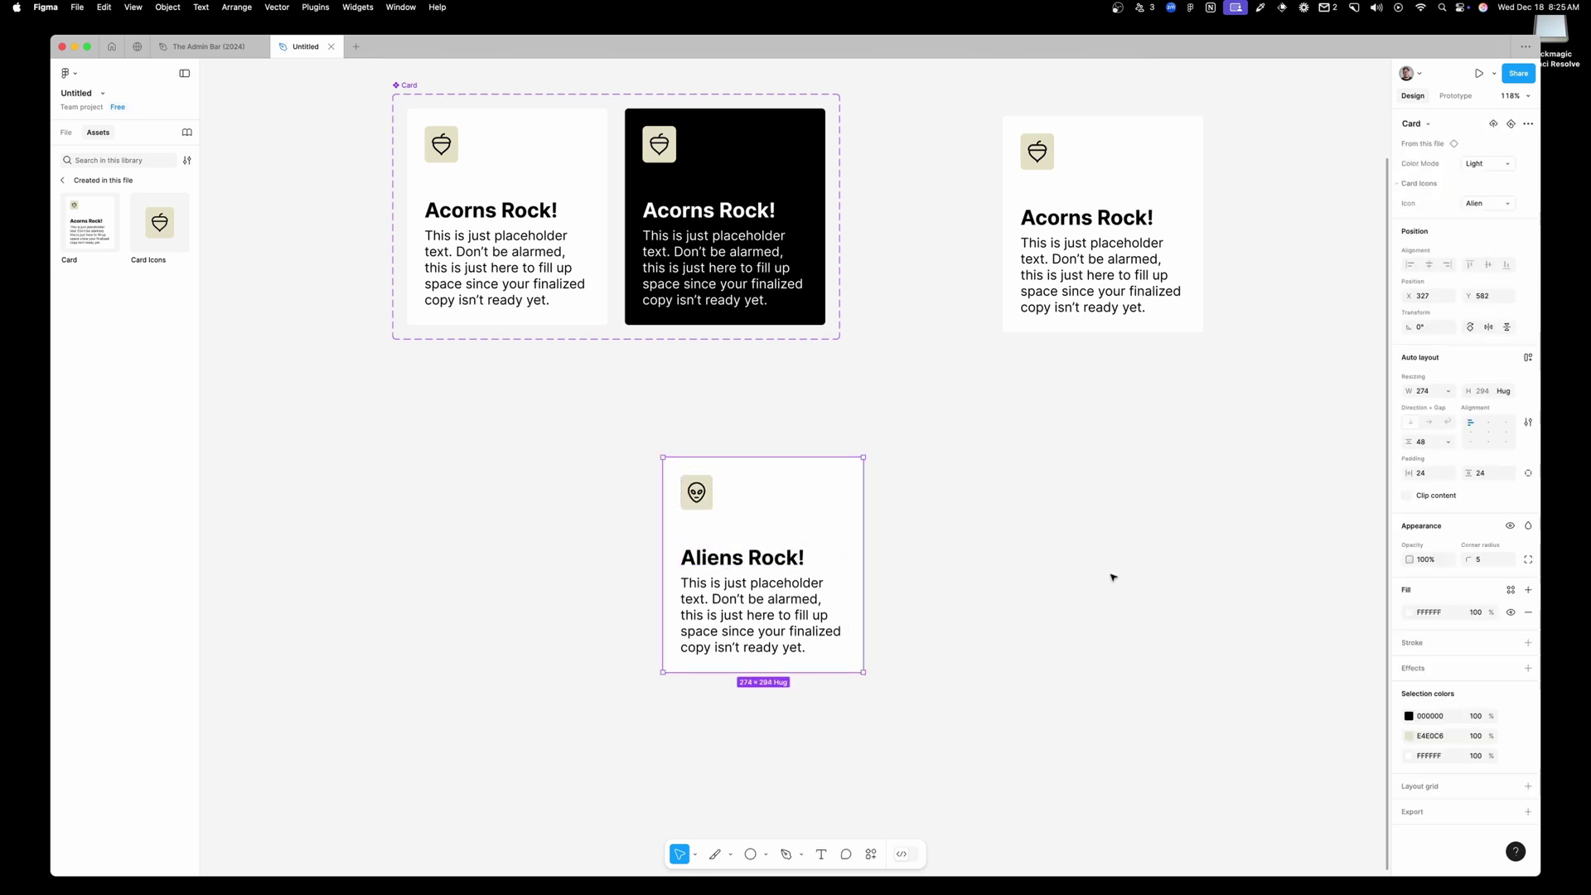
click(1111, 582)
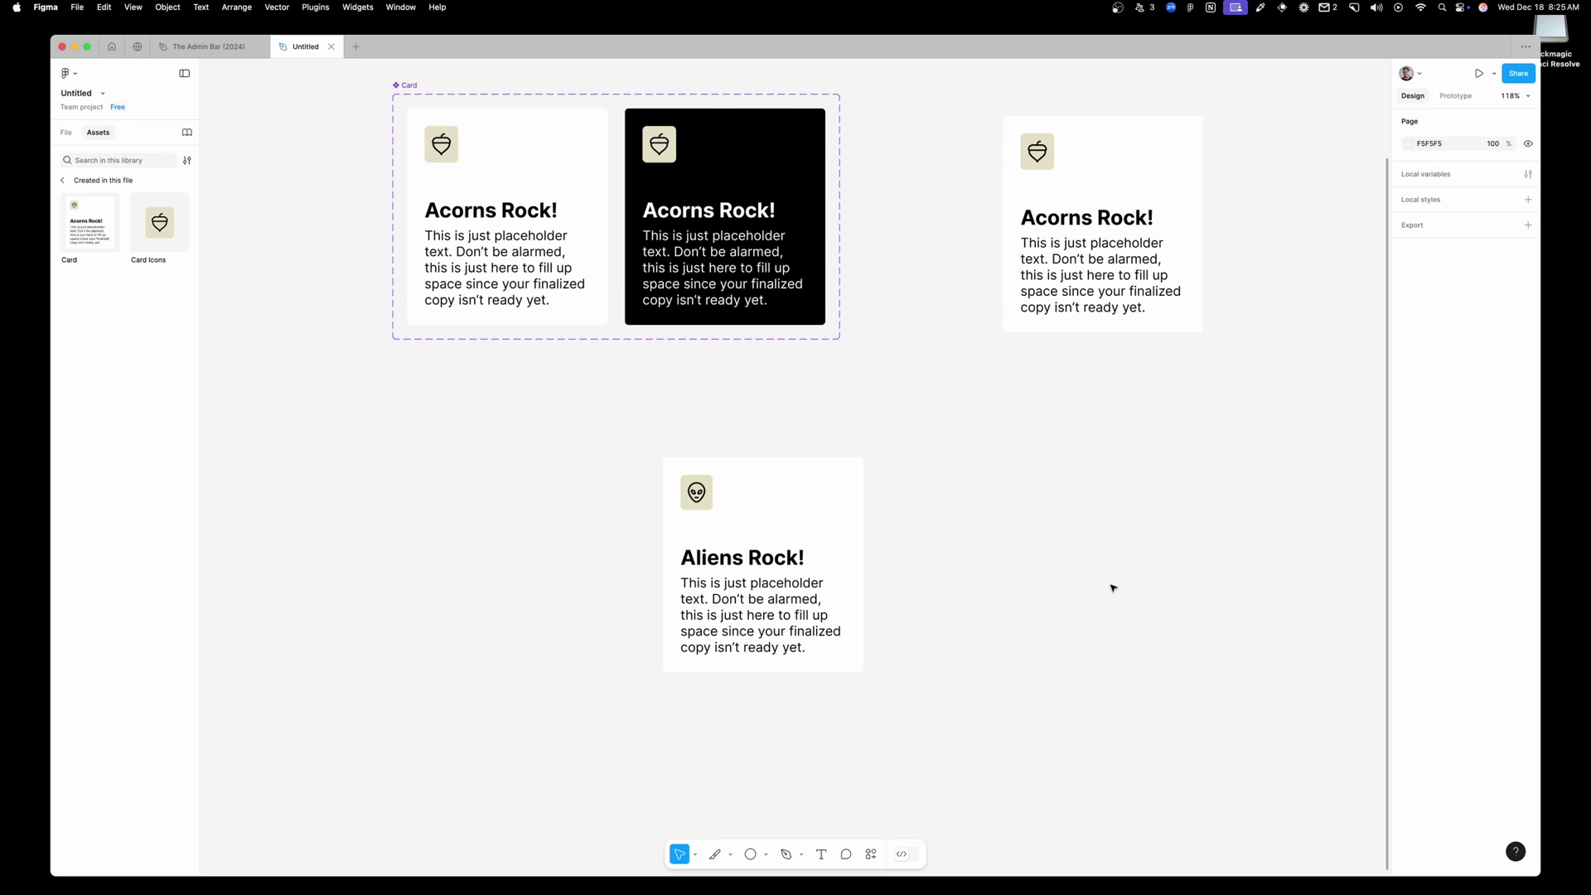